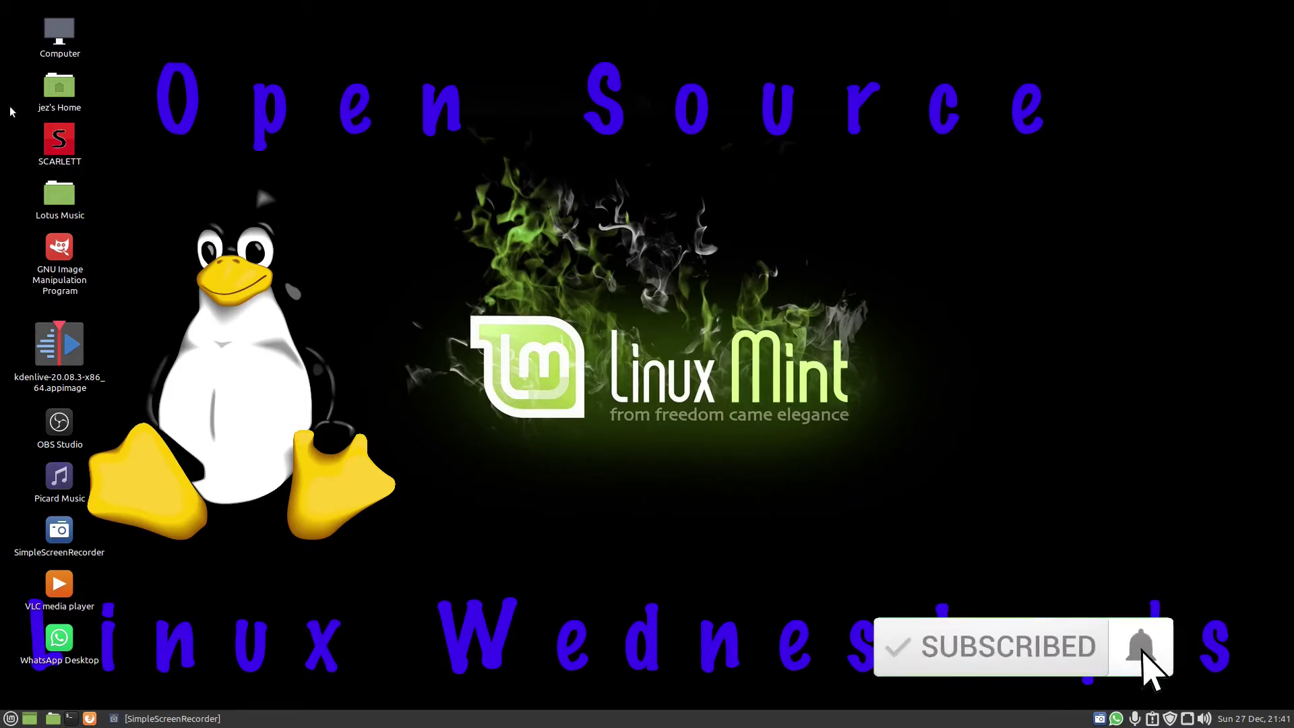
Open the home folder, view the Rubbish Bin and its options, then close the window.
{"action": "double_click", "coordinate": [59, 88]}
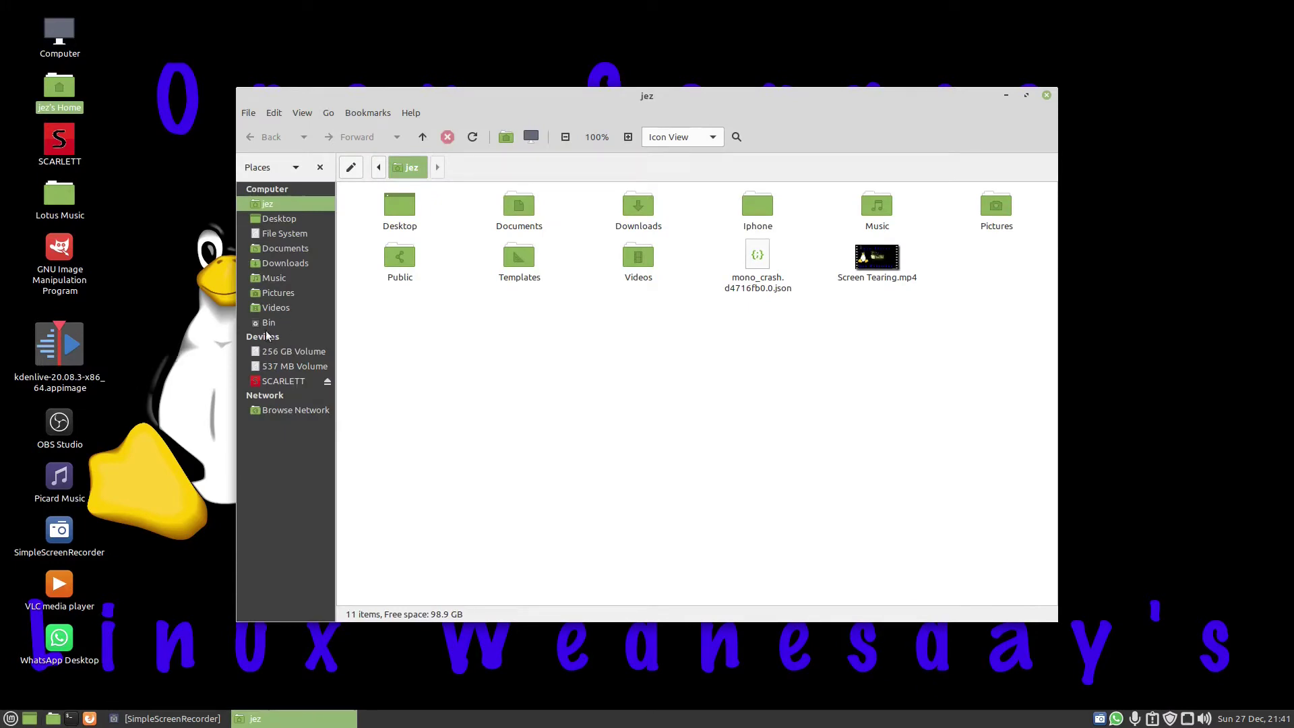
{"action": "left_click", "coordinate": [267, 323]}
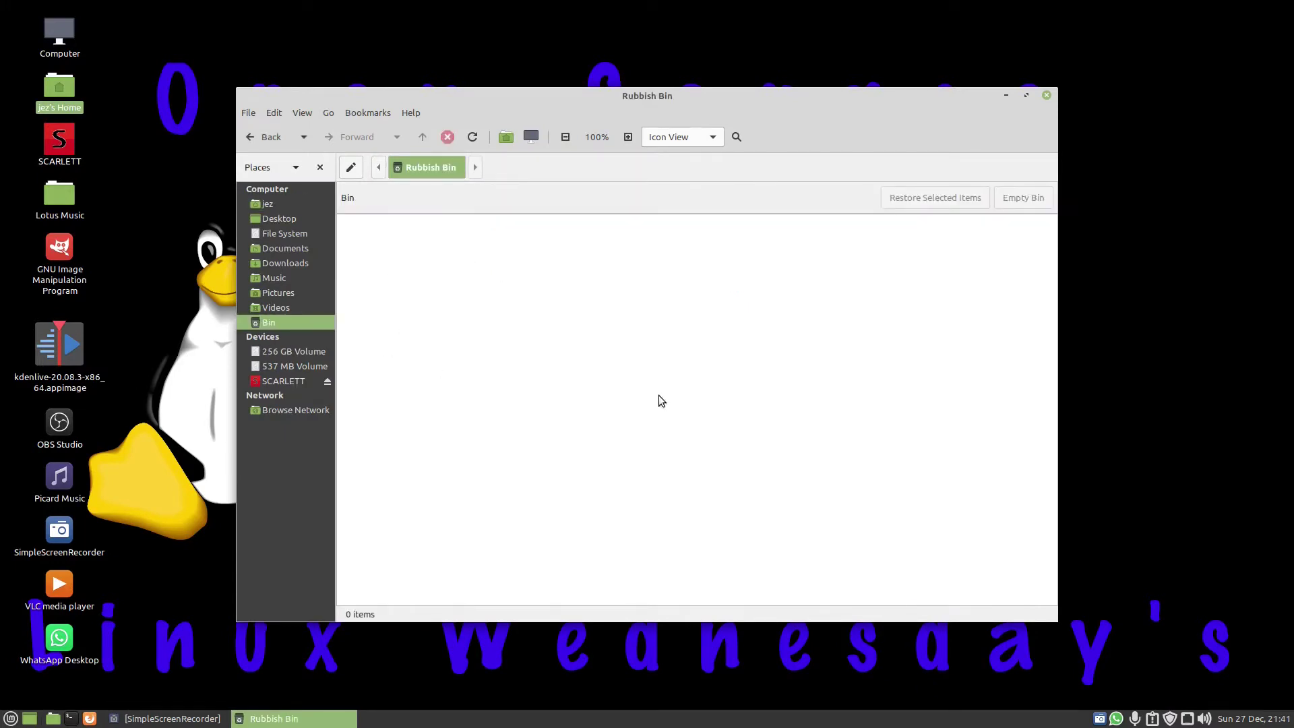
{"action": "right_click", "coordinate": [266, 323]}
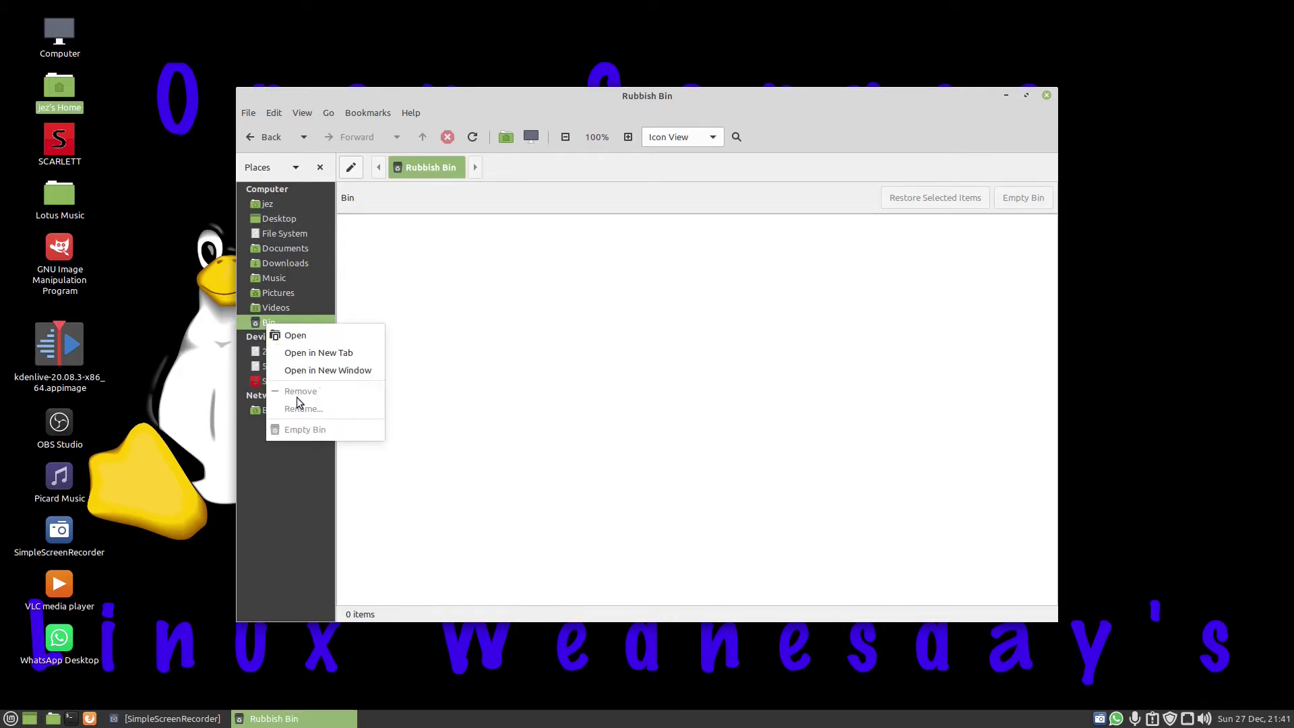
{"action": "left_click", "coordinate": [556, 344]}
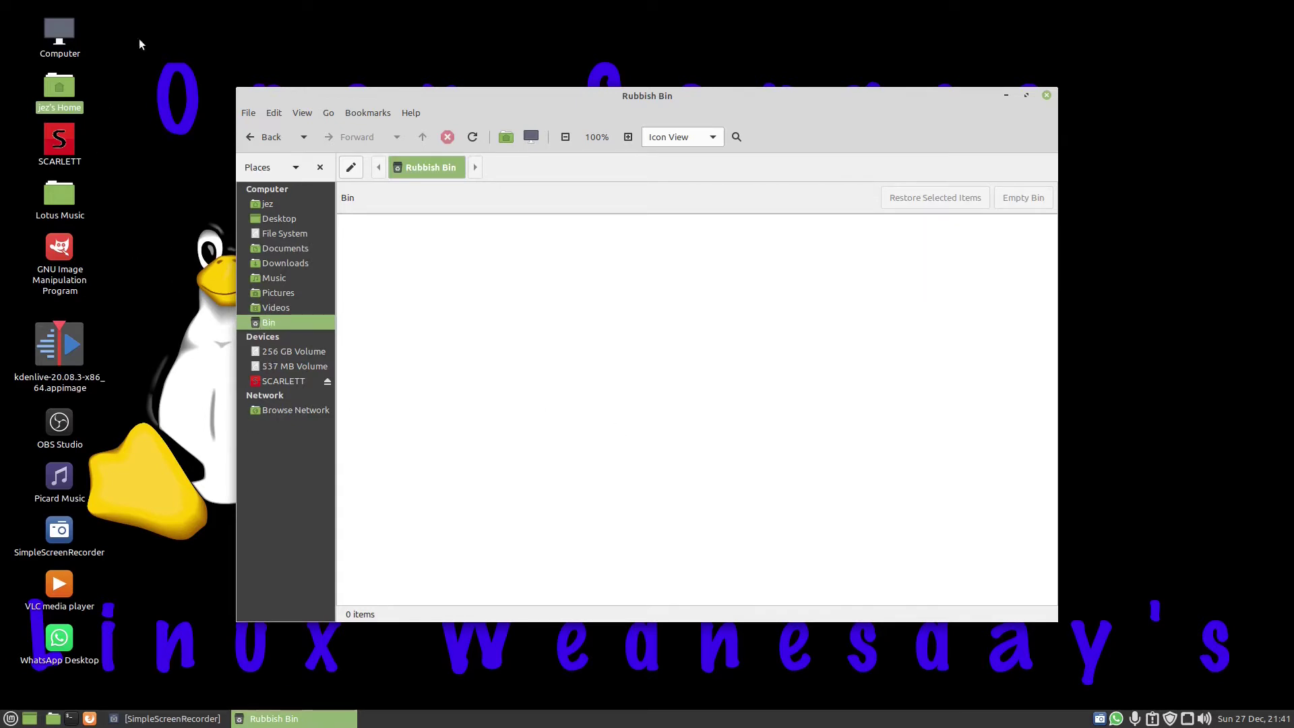
{"action": "left_click", "coordinate": [1046, 95]}
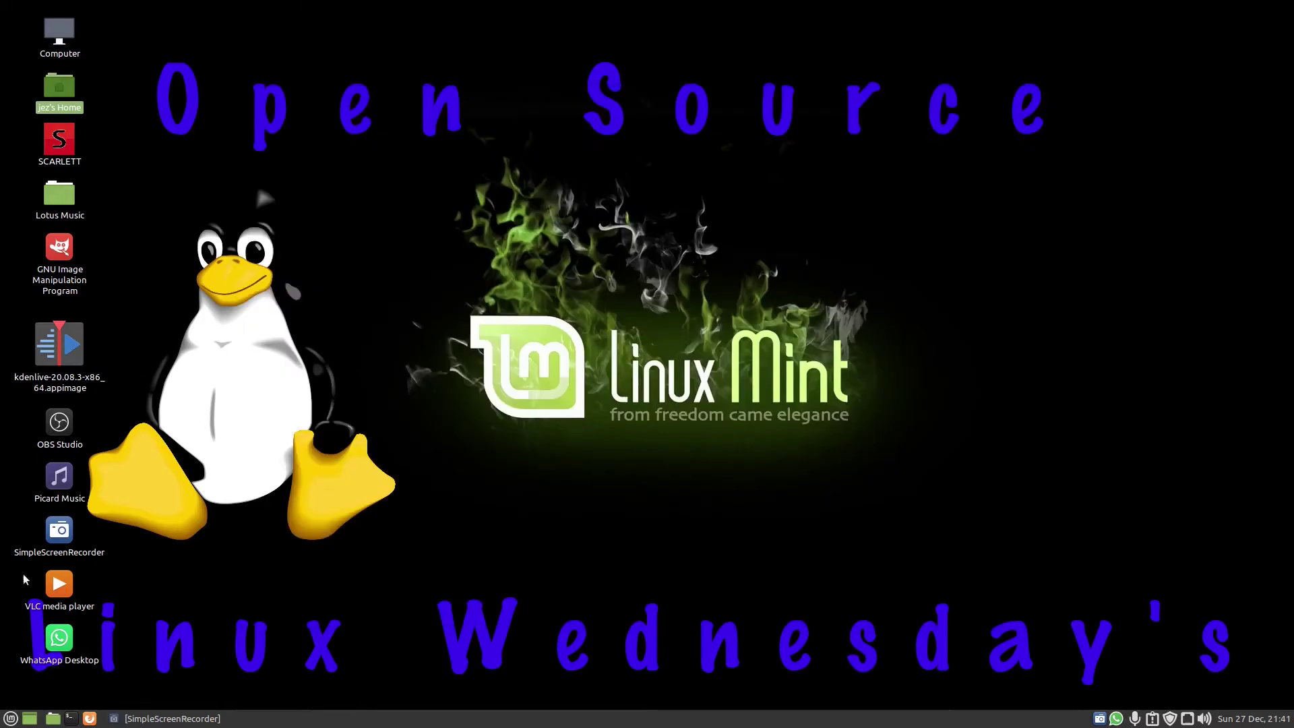
Open Control Centre from the Menu and jump to the Look and Feel settings.
{"action": "left_click", "coordinate": [11, 718]}
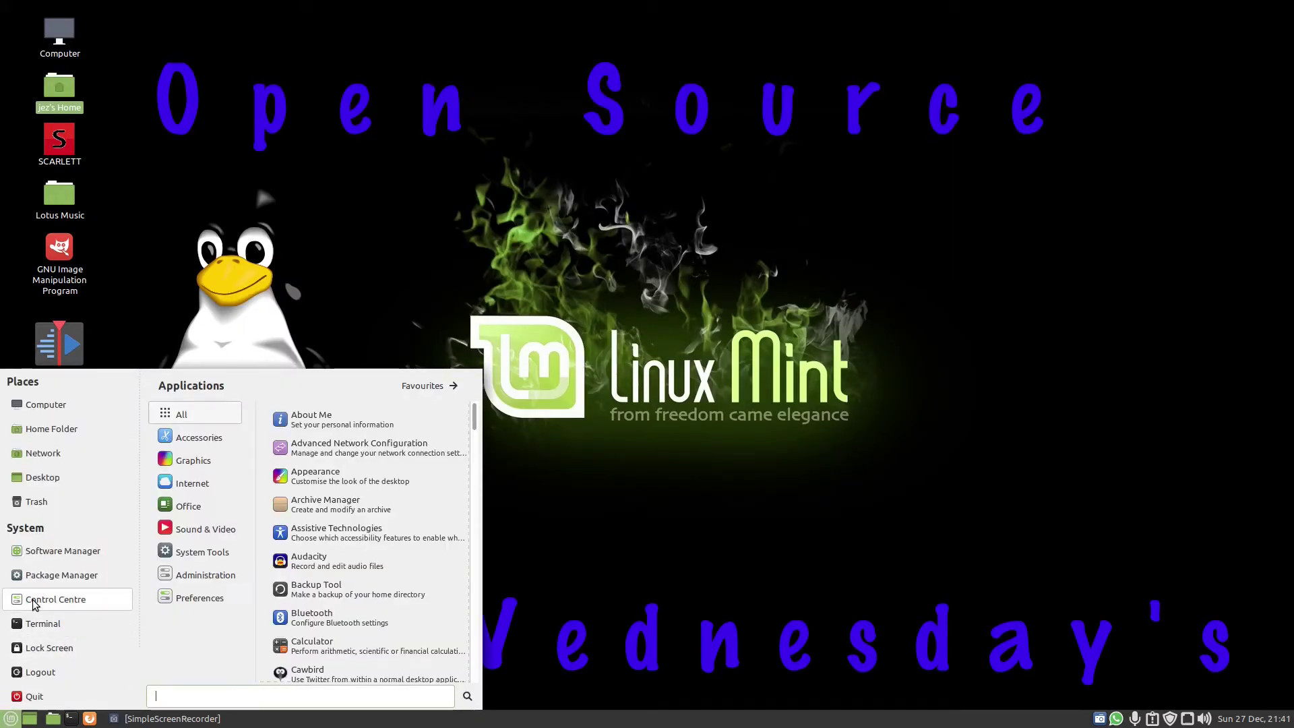
{"action": "left_click", "coordinate": [35, 603]}
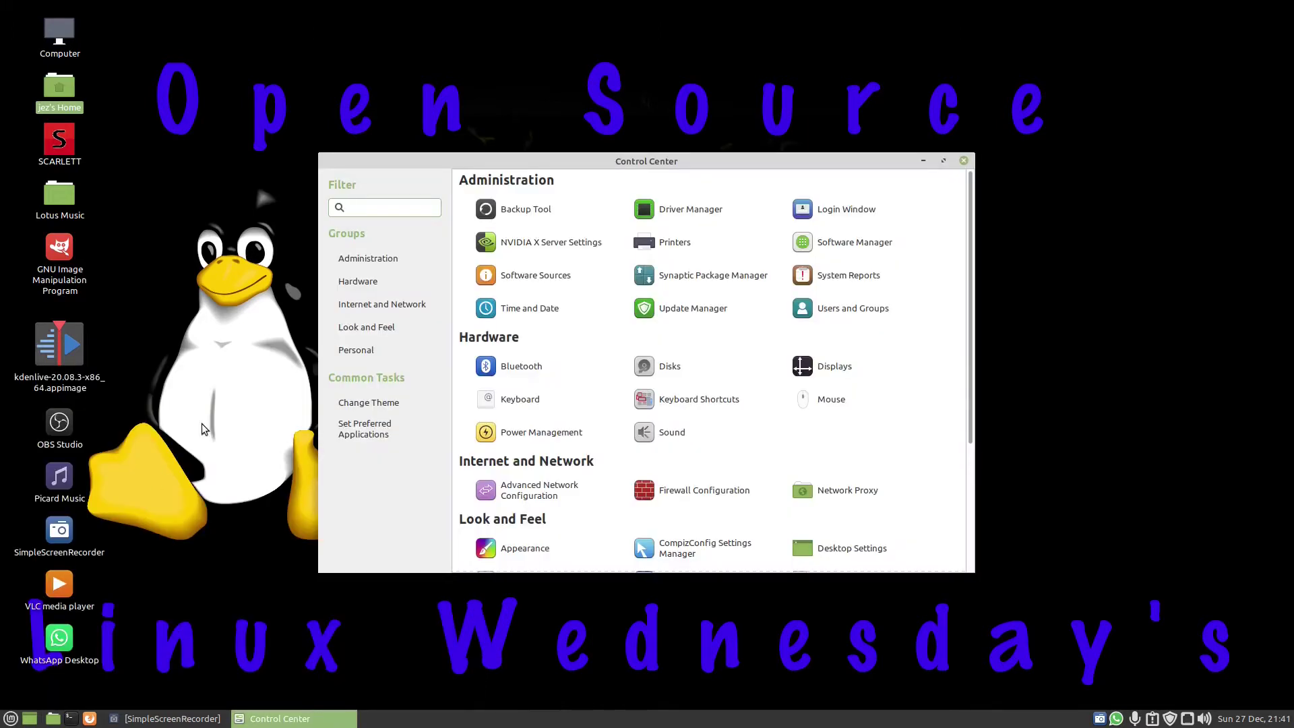
{"action": "left_click", "coordinate": [353, 326]}
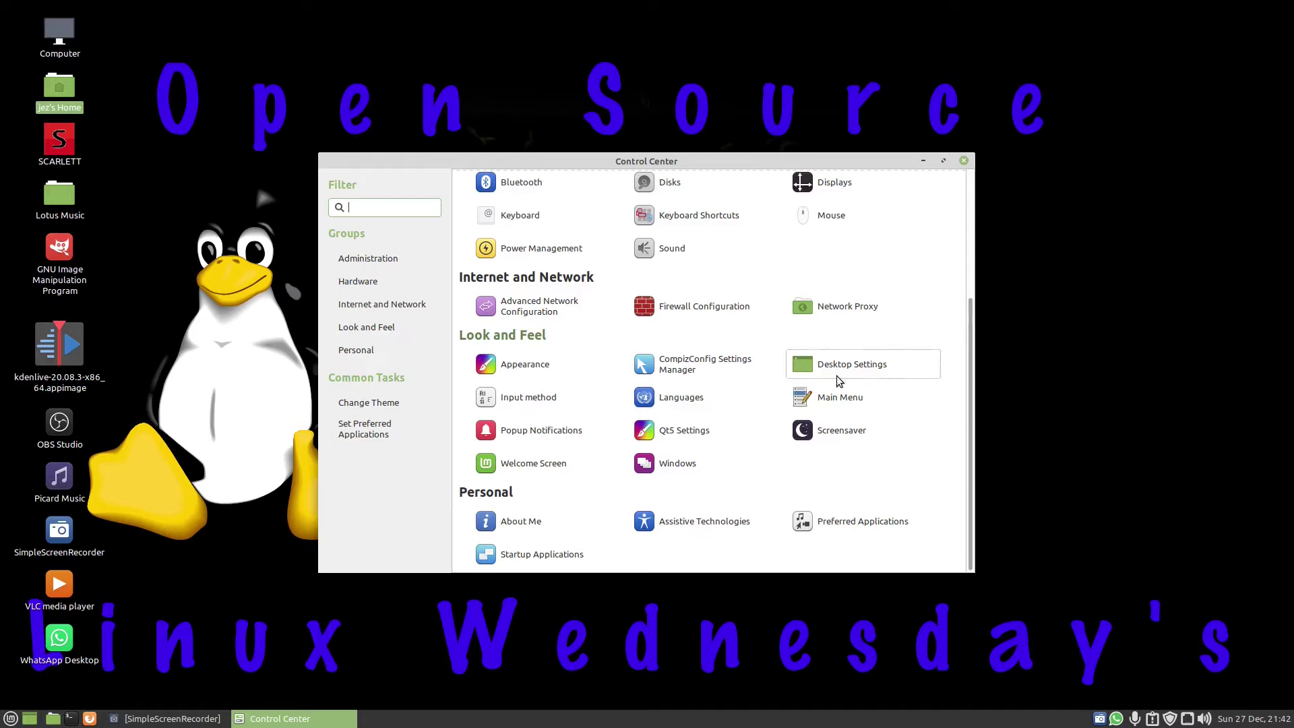
Open Desktop Settings and toggle the Computer and Home desktop icons off, then back on.
{"action": "left_click", "coordinate": [856, 364]}
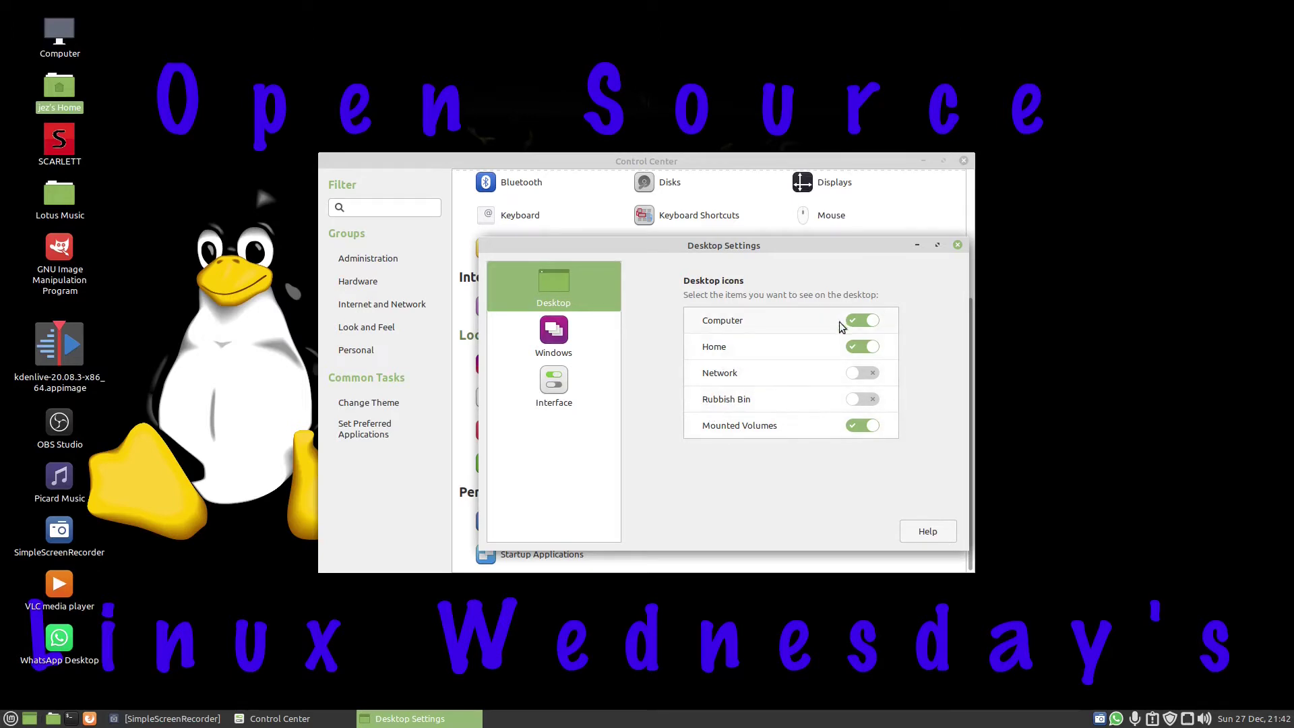
{"action": "left_click", "coordinate": [861, 321]}
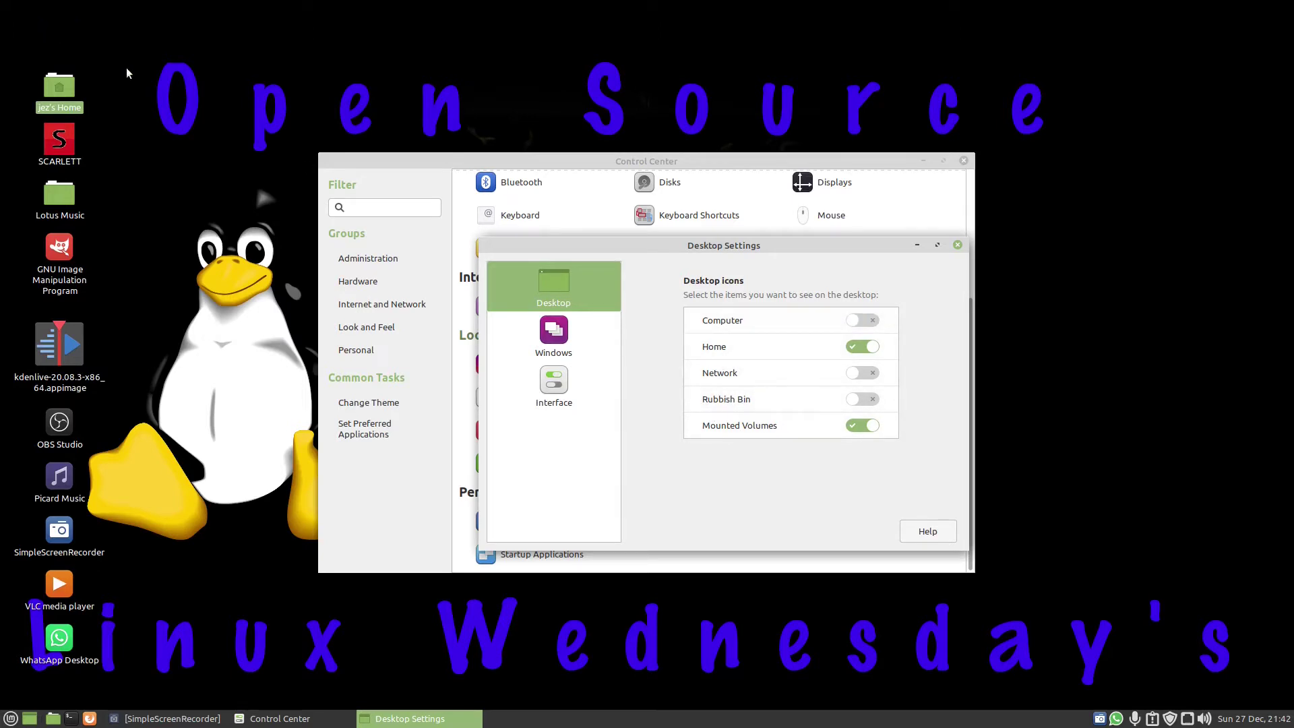
{"action": "left_click", "coordinate": [861, 346]}
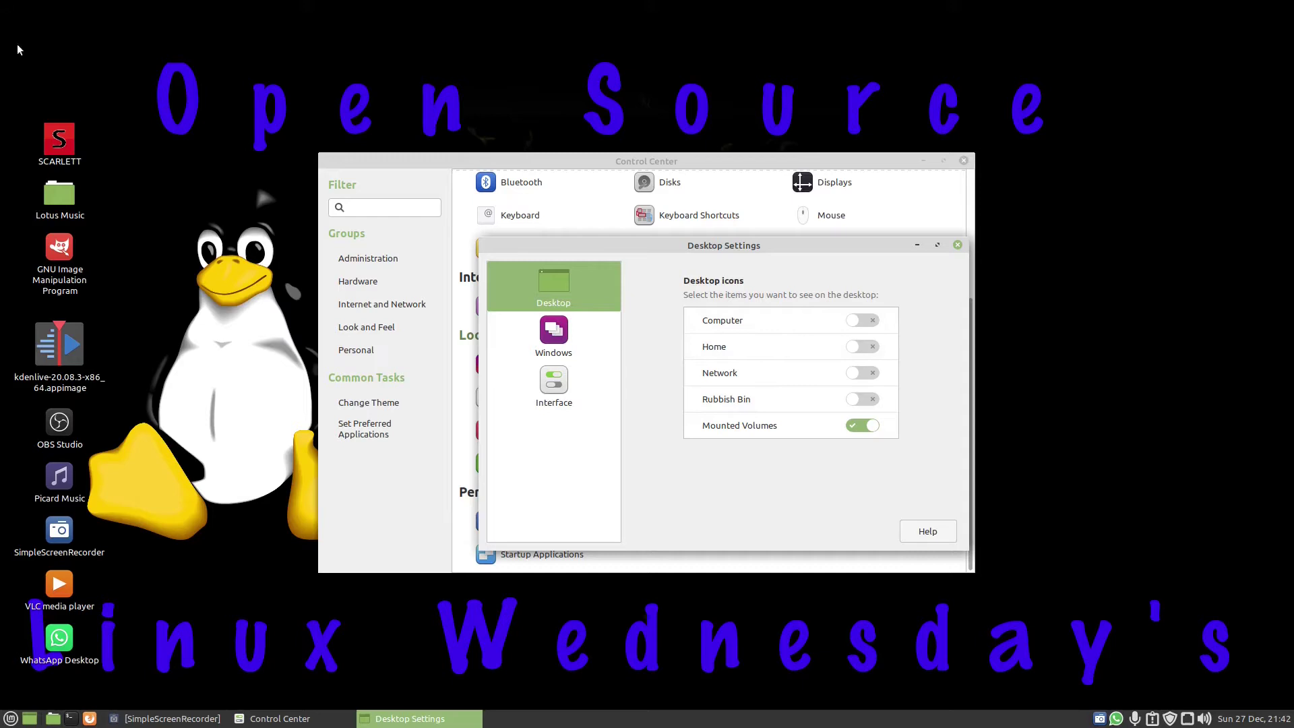
{"action": "left_click", "coordinate": [869, 320]}
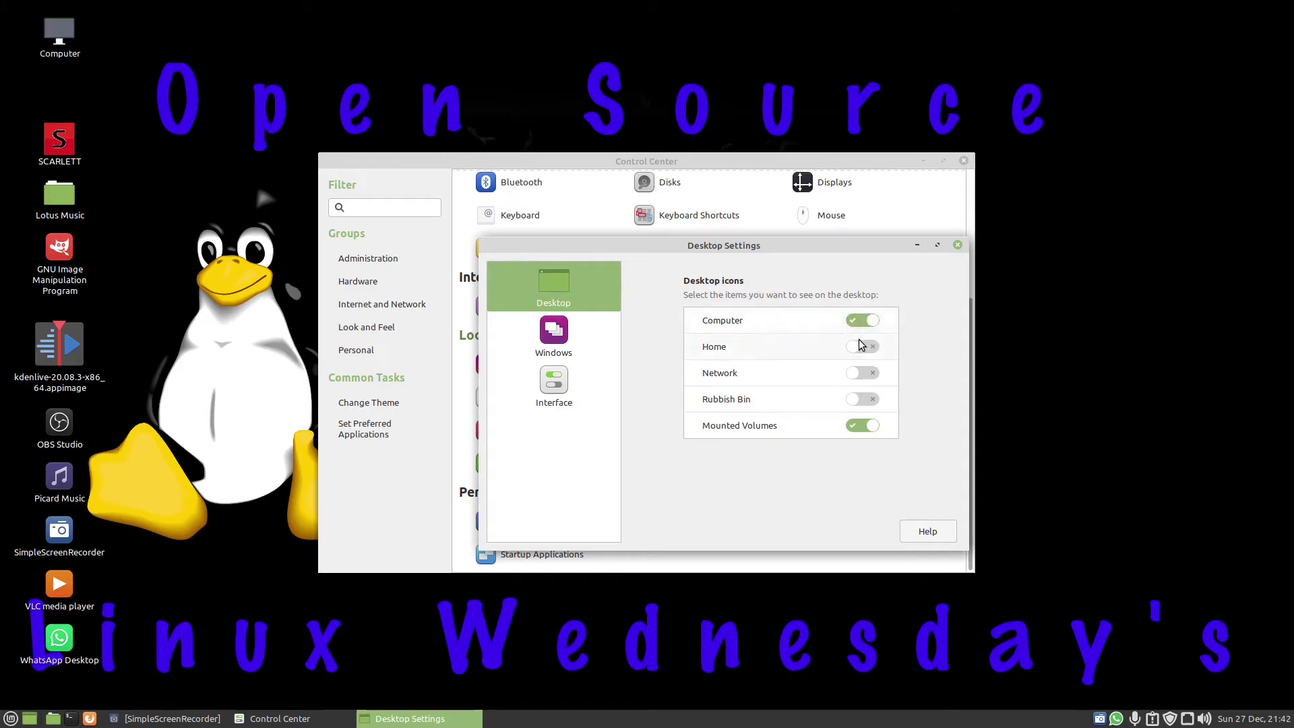
{"action": "left_click", "coordinate": [869, 347]}
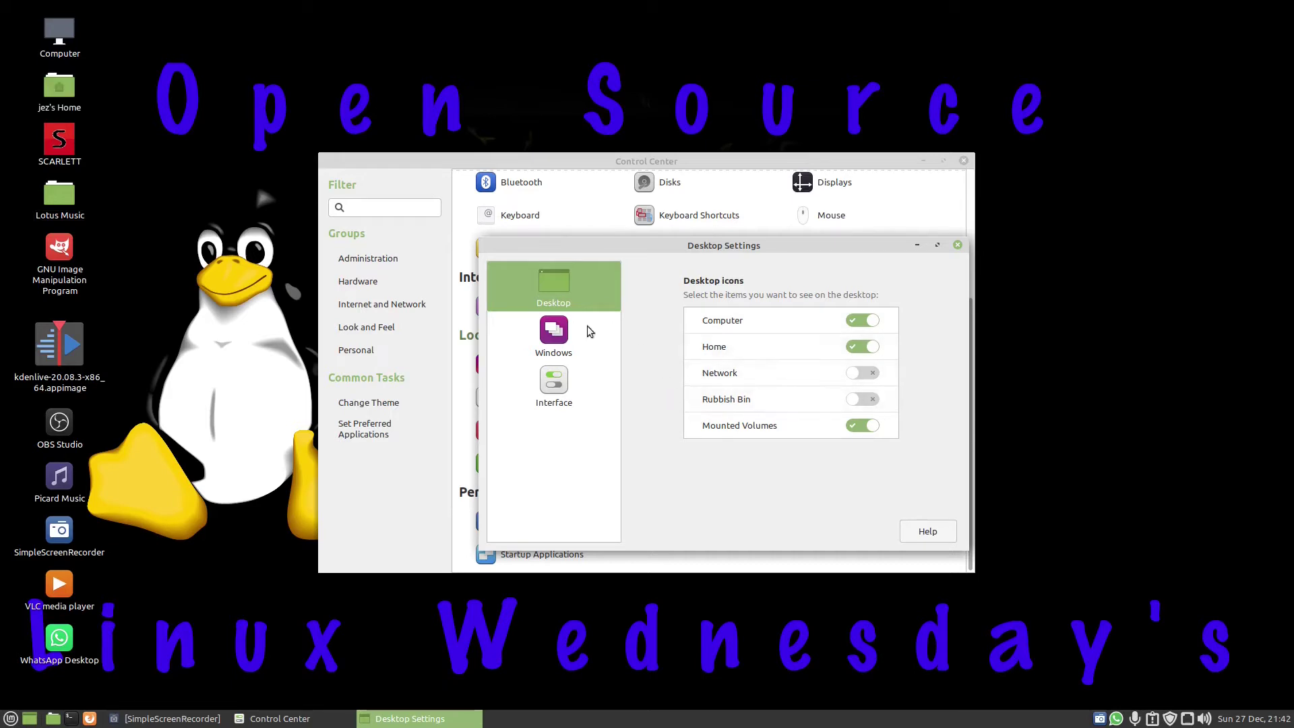
Switch the Rubbish Bin desktop icon on and toggle Mounted Volumes off and back on.
{"action": "left_click", "coordinate": [870, 400]}
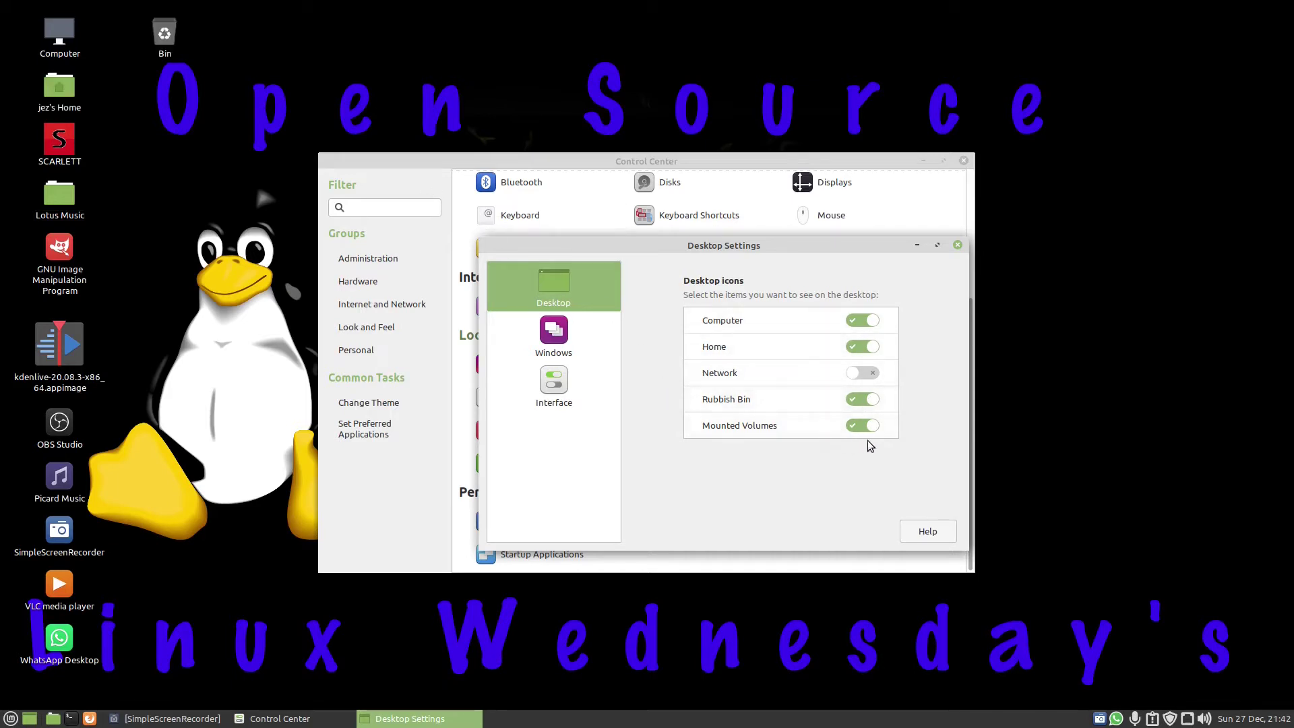
{"action": "left_click", "coordinate": [861, 426]}
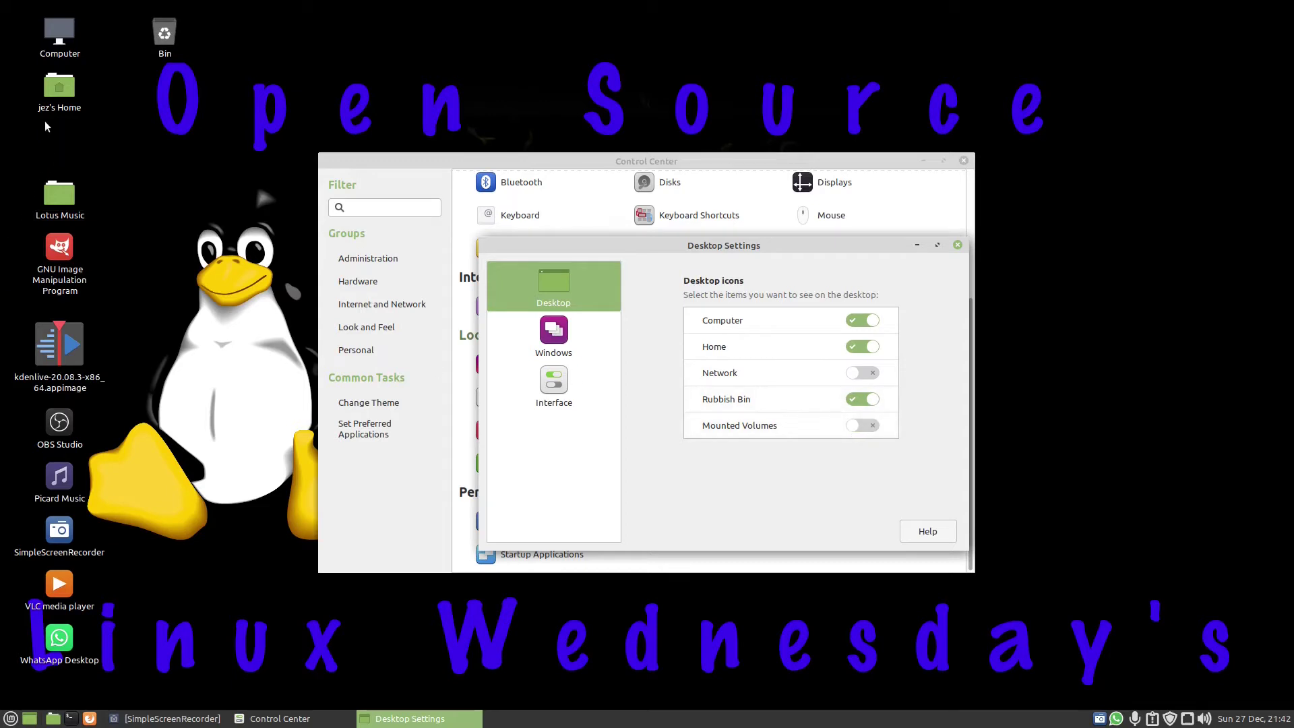
{"action": "left_click", "coordinate": [869, 425]}
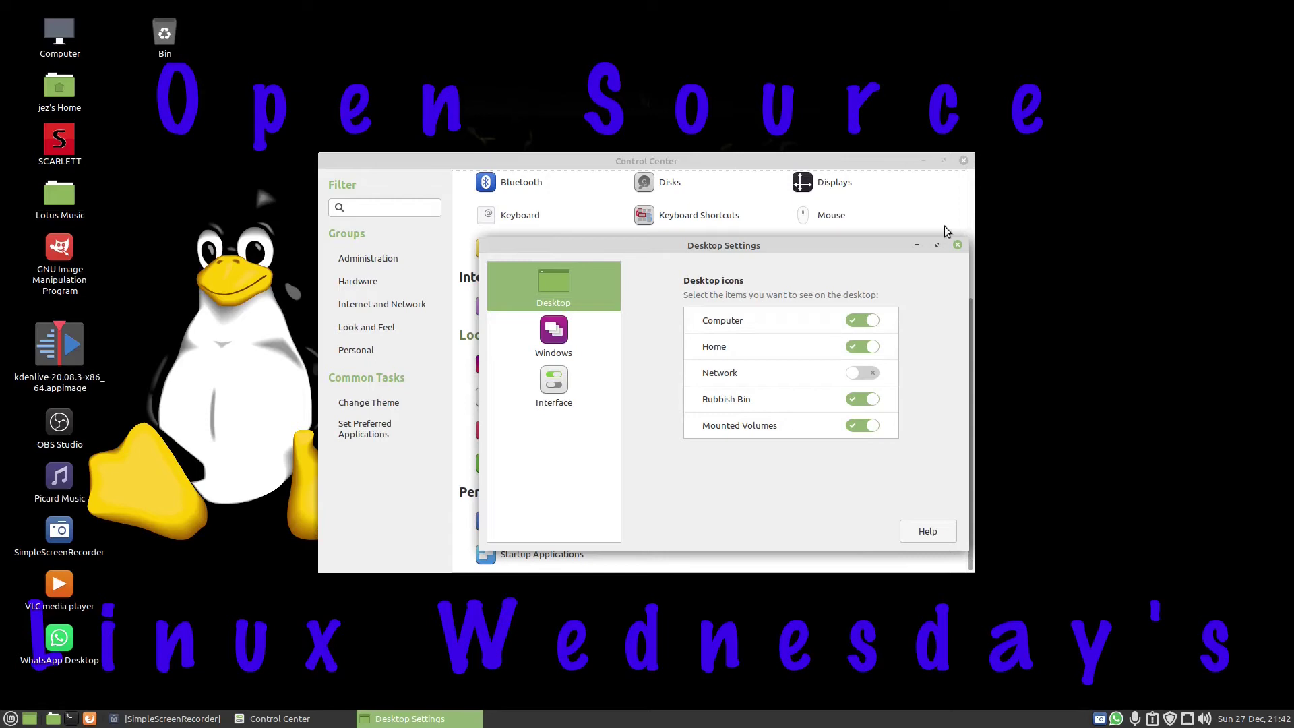
Close Desktop Settings and Control Center, then rename the desktop Bin icon to 'Waste Basket'.
{"action": "left_click", "coordinate": [957, 245]}
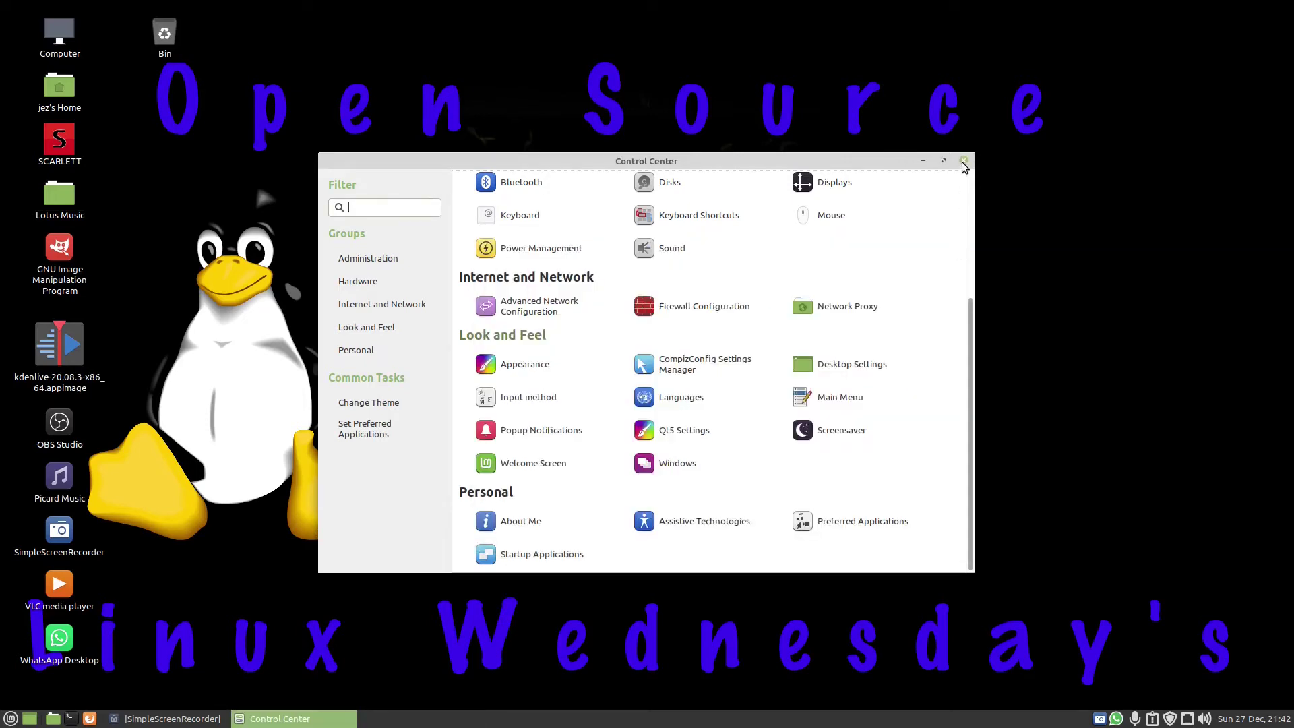
{"action": "left_click", "coordinate": [964, 161]}
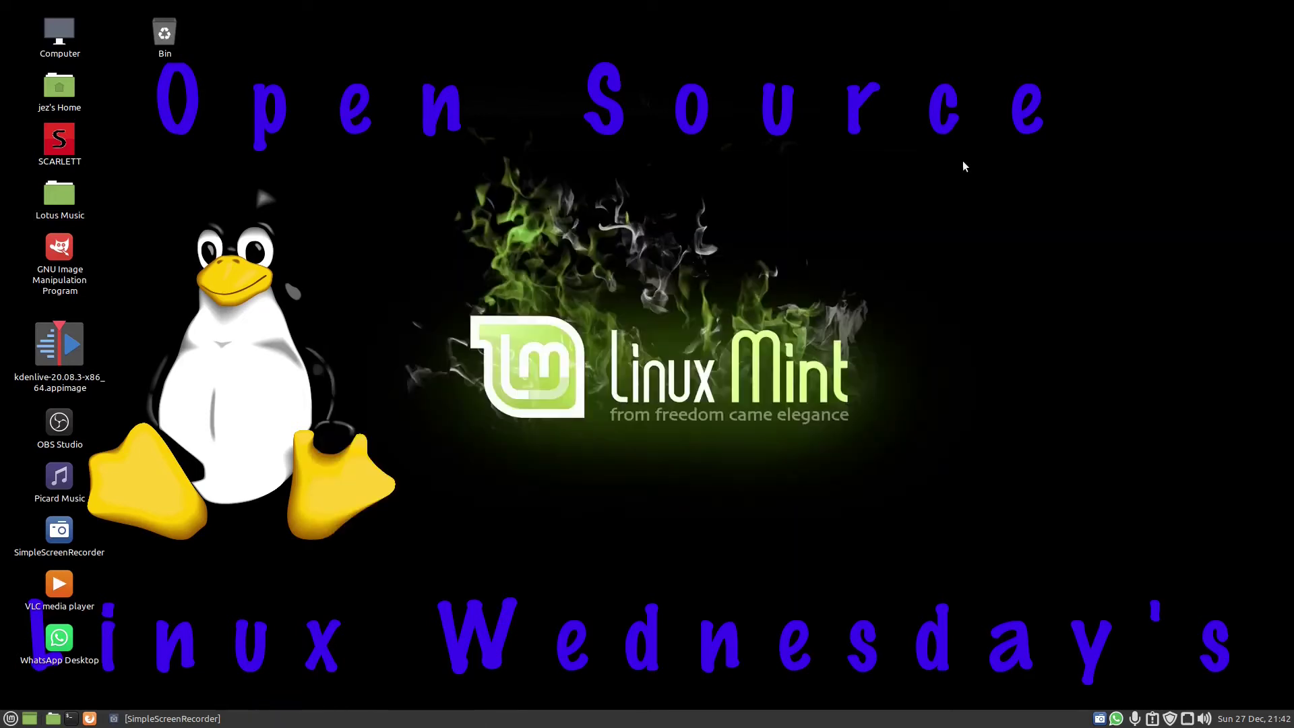
{"action": "right_click", "coordinate": [169, 29]}
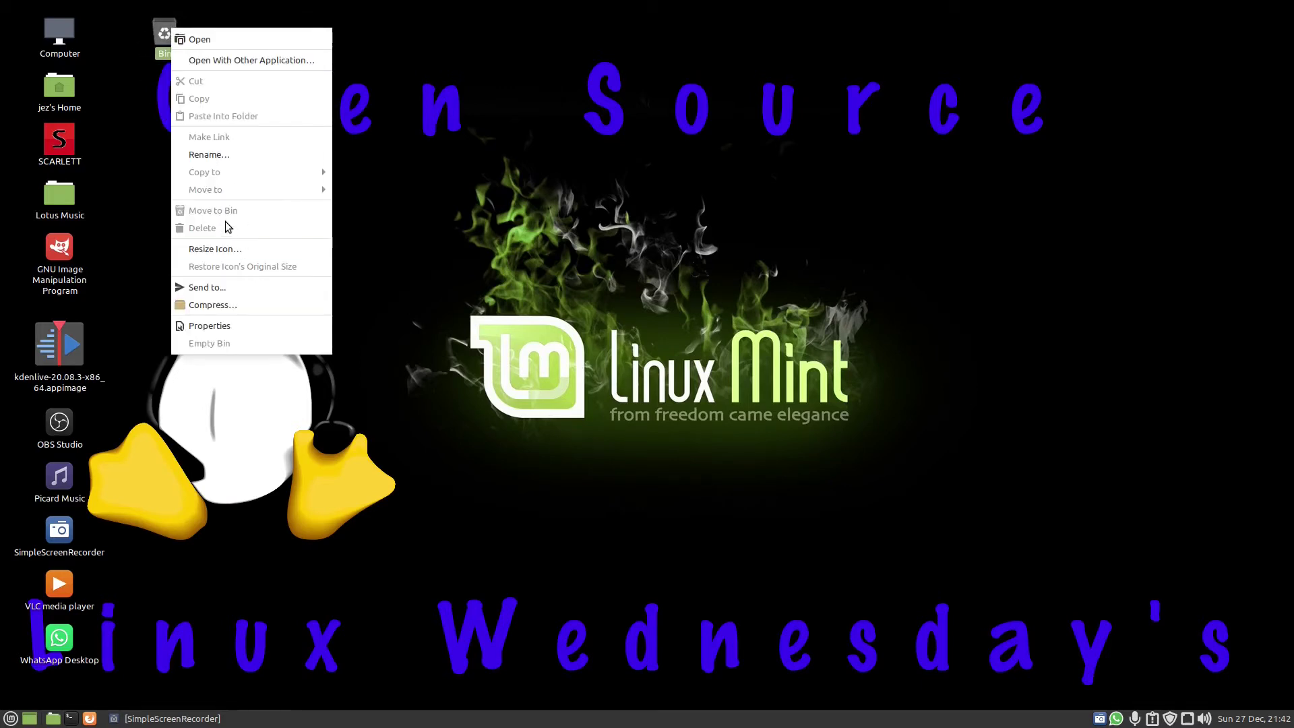
{"action": "left_click", "coordinate": [197, 154]}
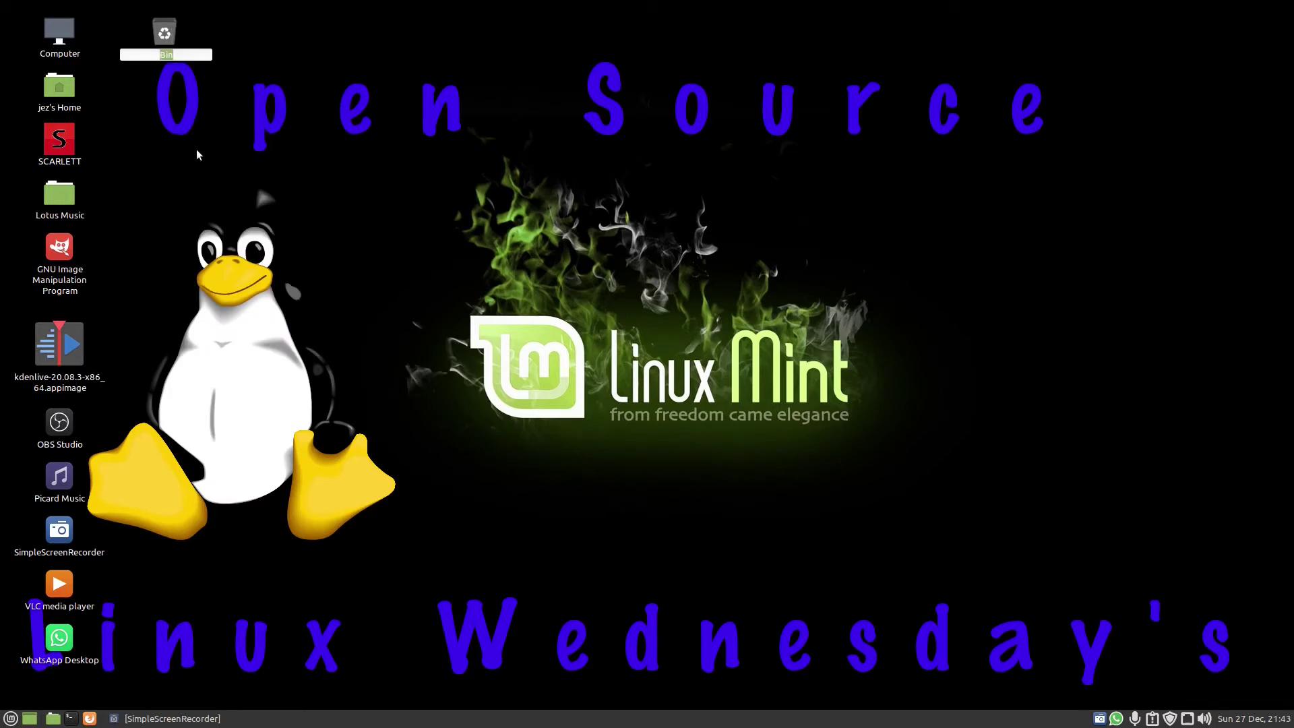
{"action": "type", "text": "Waste Basket"}
{"action": "key", "text": "Return"}
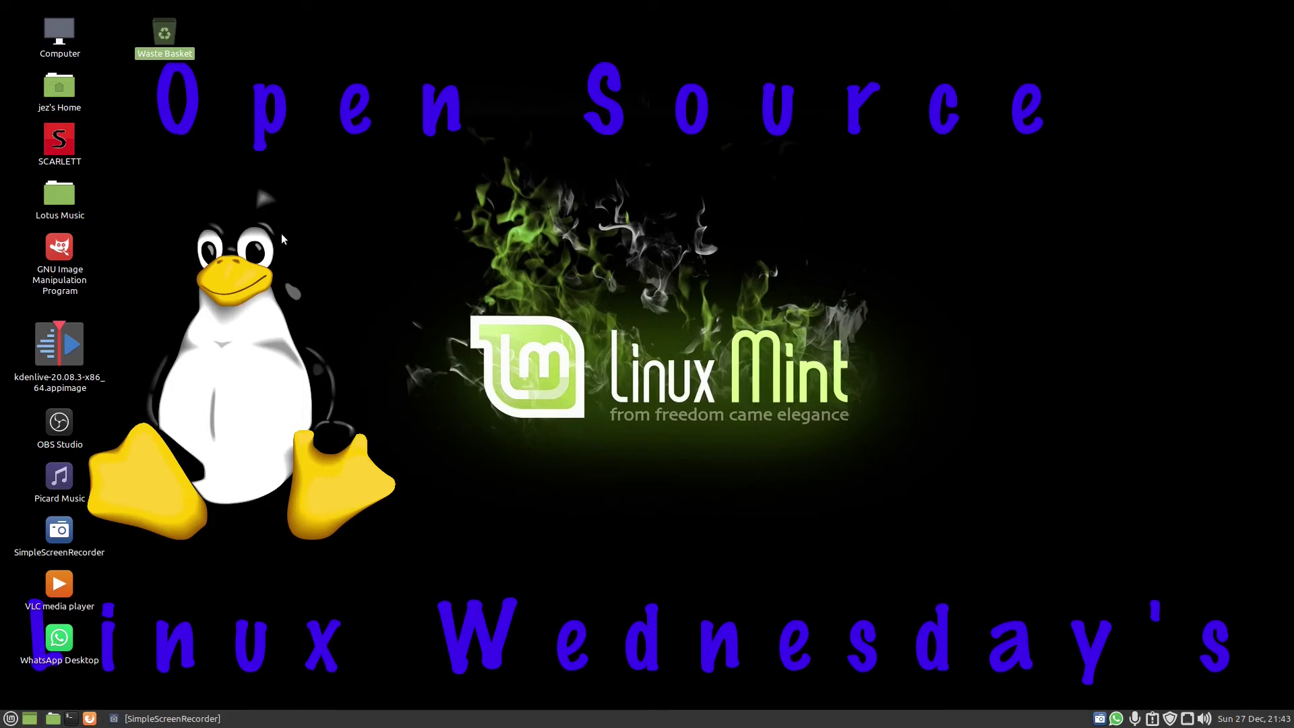
Open the Waste Basket and Lotus Music folder windows and arrange them side by side.
{"action": "double_click", "coordinate": [163, 39]}
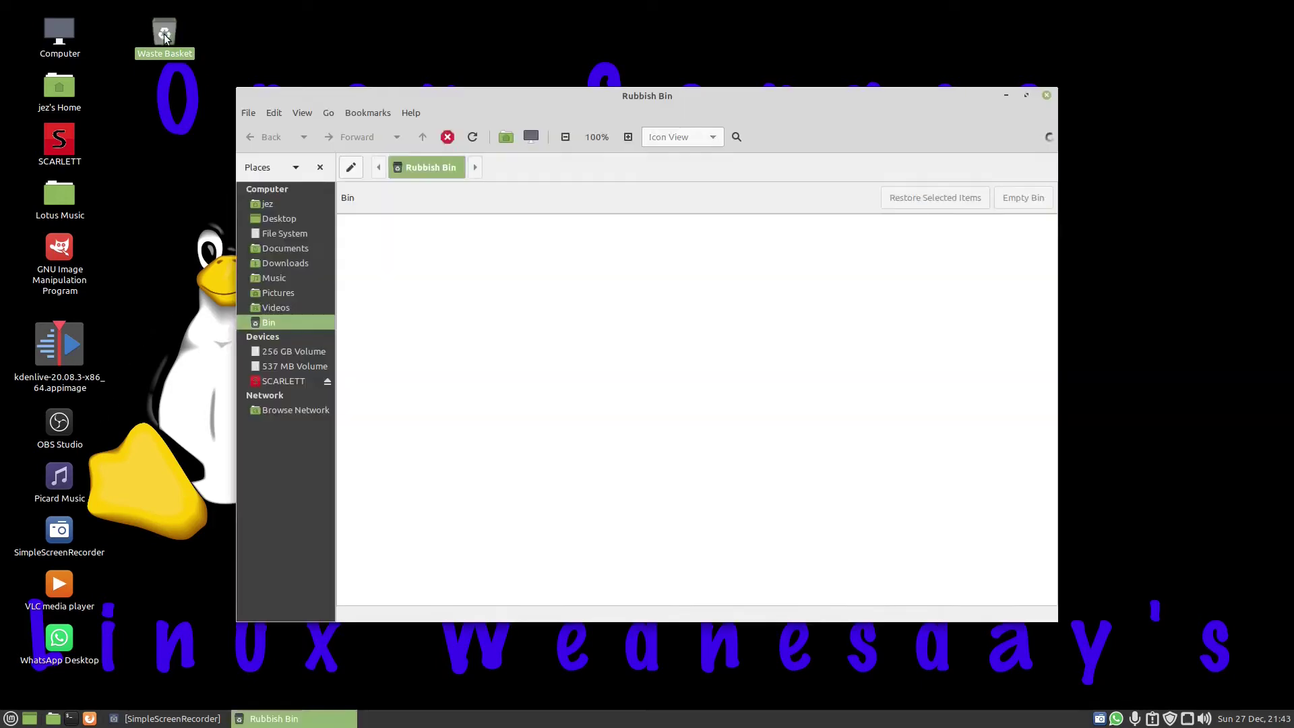
{"action": "left_click_drag", "start_coordinate": [507, 92], "coordinate": [733, 37]}
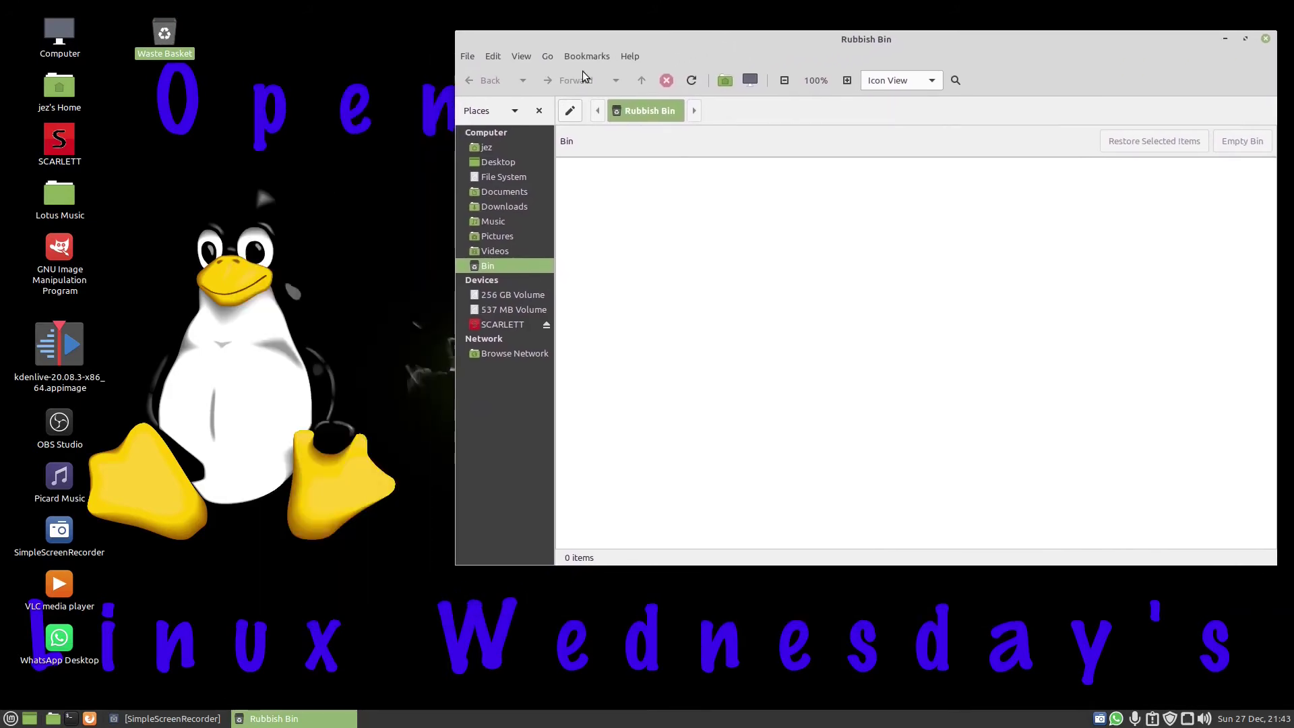
{"action": "double_click", "coordinate": [63, 196]}
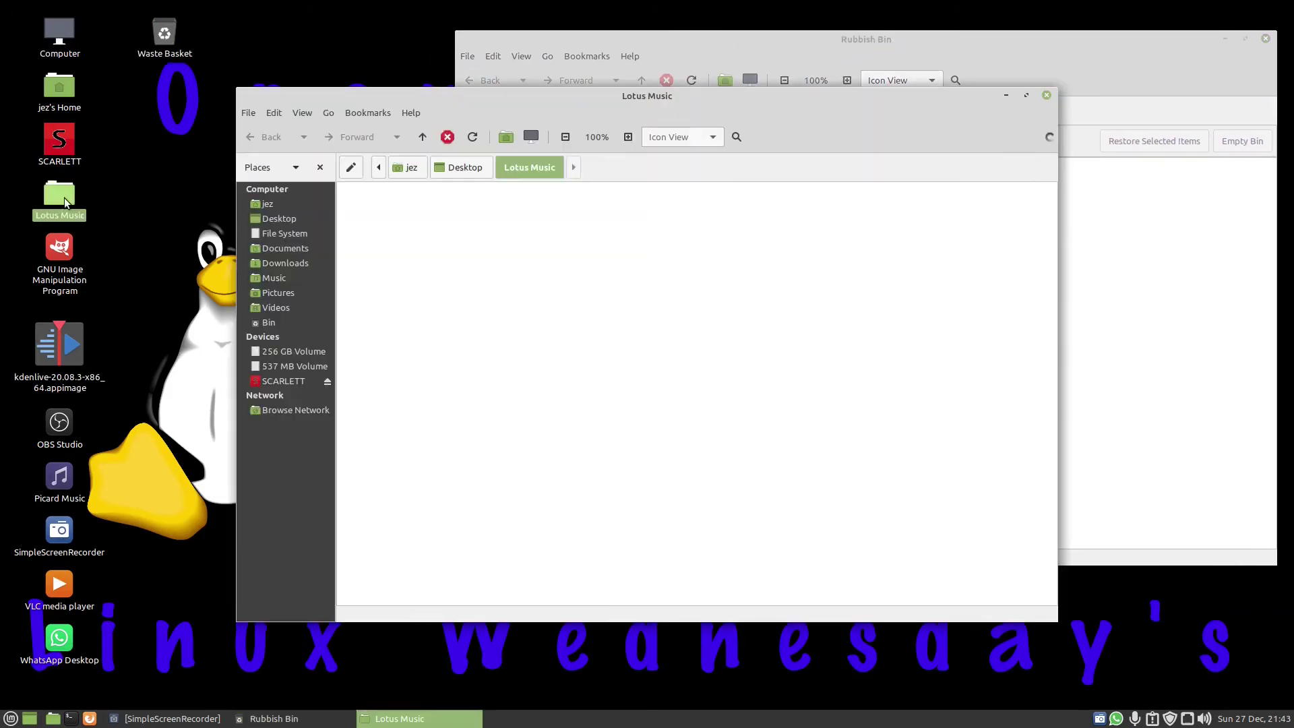
{"action": "left_click_drag", "start_coordinate": [606, 95], "coordinate": [379, 99]}
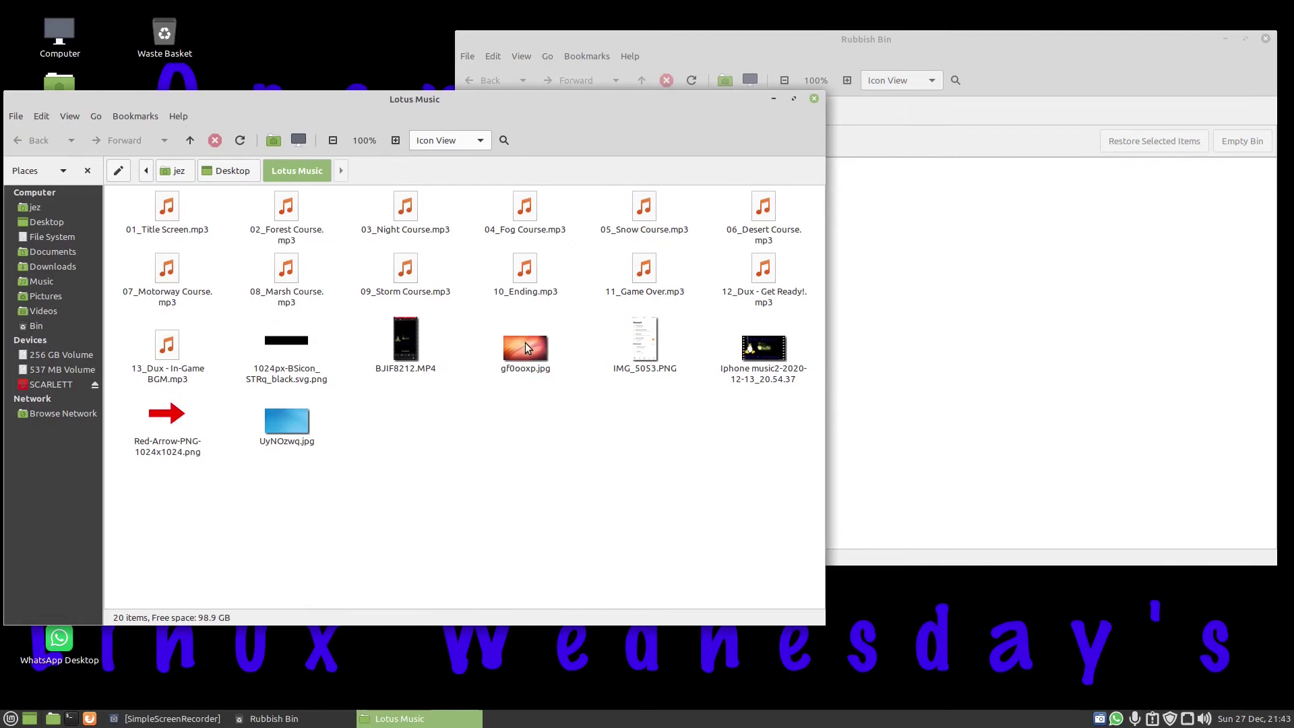
Bin gf0ooxp.jpg, move UyNOzwq.jpg via the desktop into the bin, and select it there.
{"action": "left_click_drag", "start_coordinate": [525, 347], "coordinate": [906, 276]}
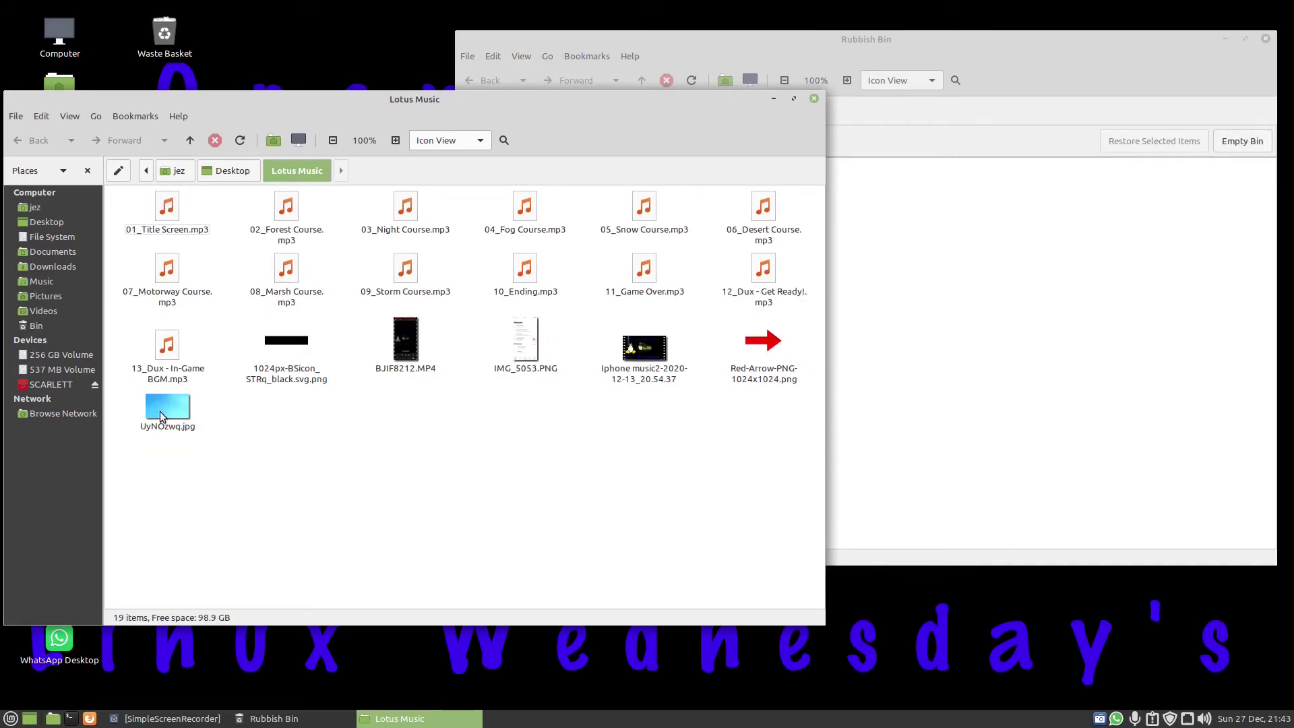
{"action": "left_click_drag", "start_coordinate": [159, 411], "coordinate": [308, 31]}
{"action": "left_click_drag", "start_coordinate": [770, 96], "coordinate": [775, 196]}
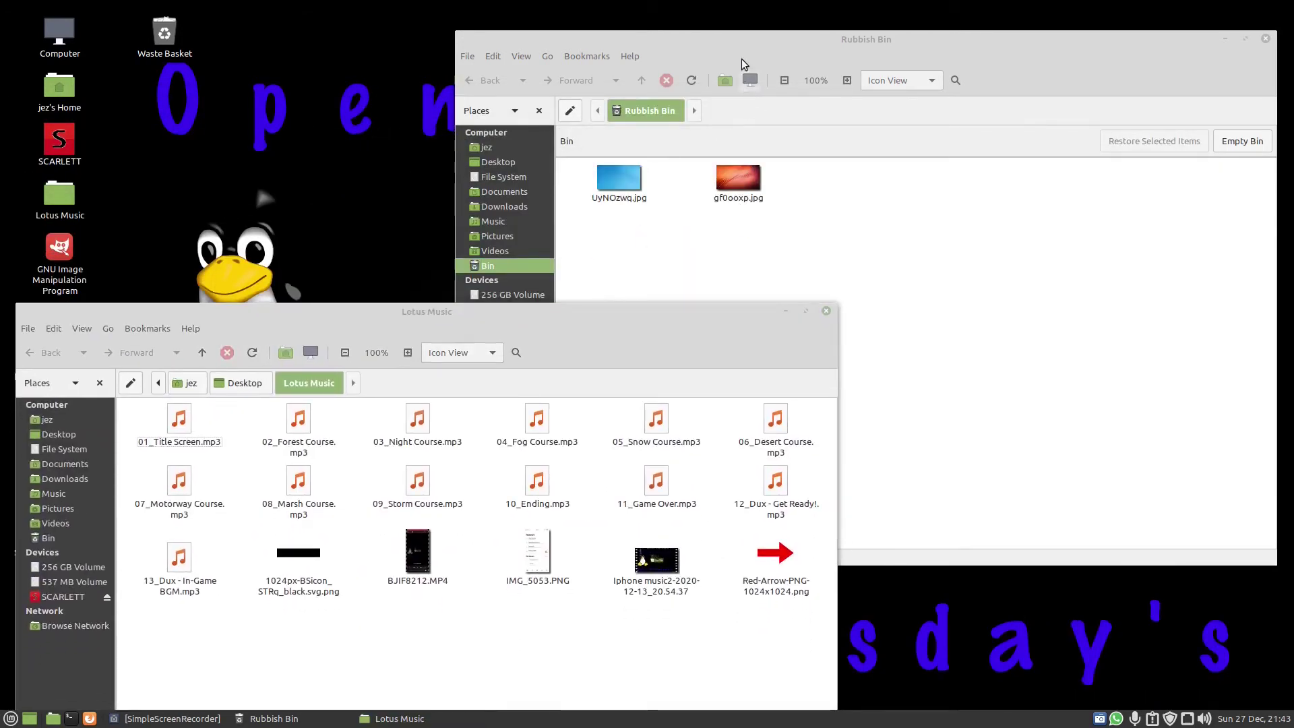
{"action": "left_click", "coordinate": [745, 35]}
{"action": "left_click_drag", "start_coordinate": [745, 34], "coordinate": [762, 29]}
{"action": "left_click", "coordinate": [610, 194]}
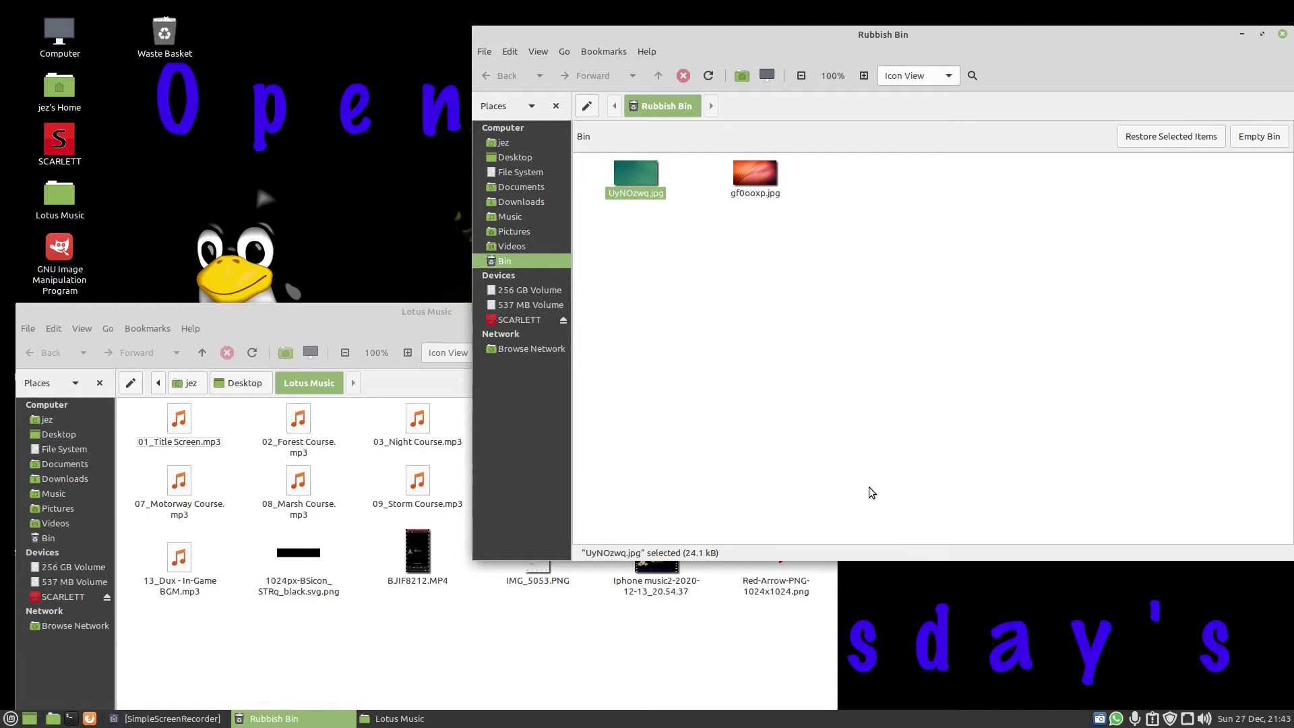
Restore UyNOzwq.jpg and gf0ooxp.jpg from the Rubbish Bin one at a time.
{"action": "left_click", "coordinate": [1146, 143]}
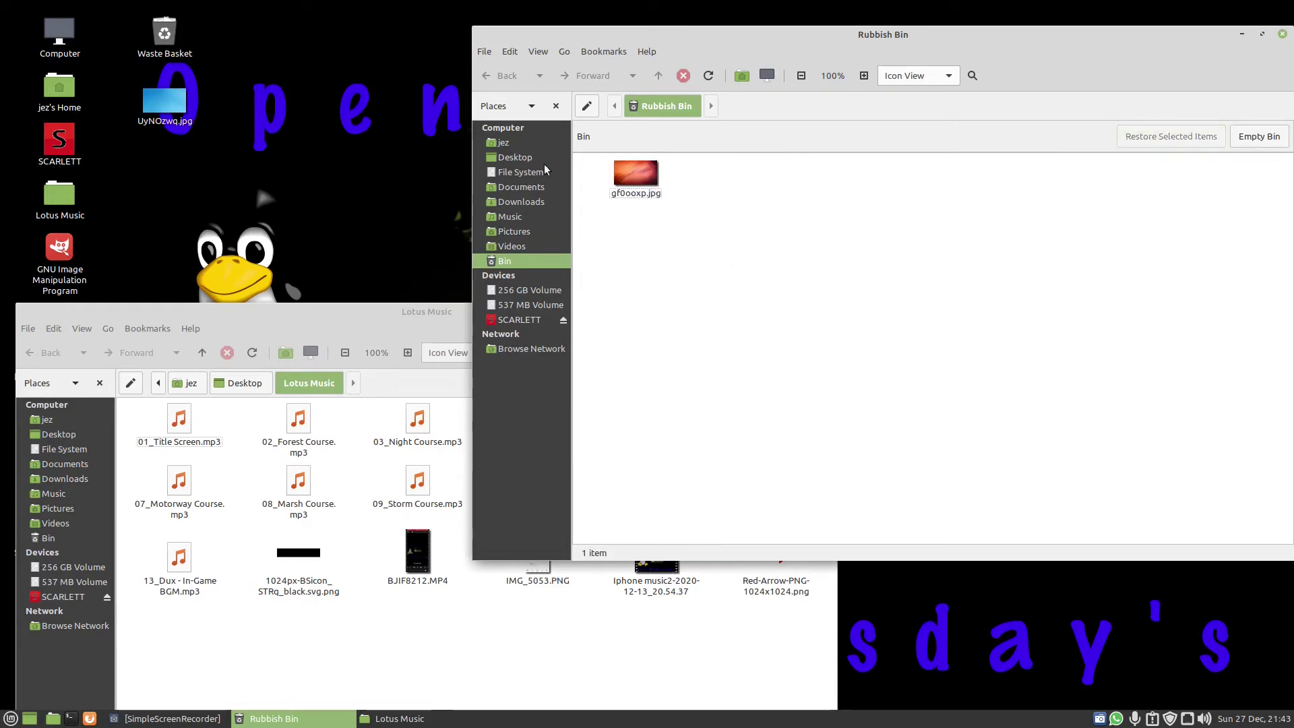
{"action": "left_click", "coordinate": [637, 189]}
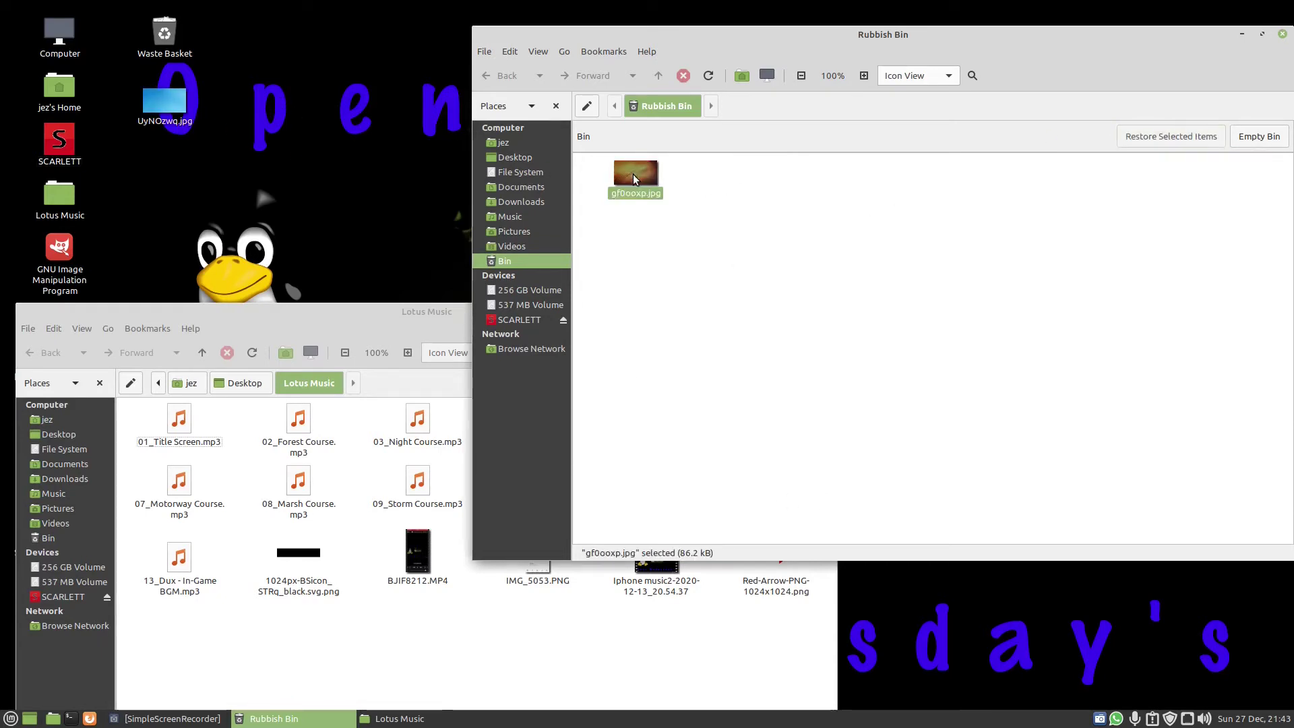
{"action": "left_click", "coordinate": [1167, 138]}
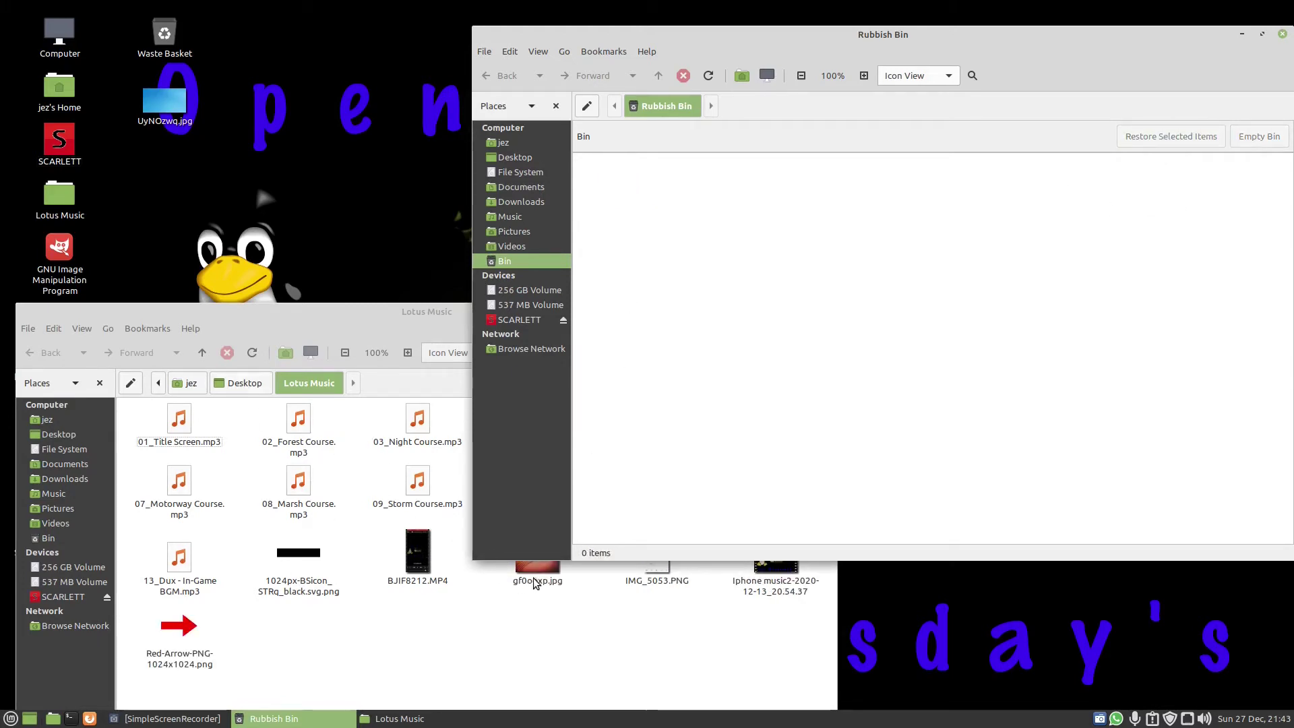
Bin both images again, select all in the bin, and restore them together.
{"action": "left_click_drag", "start_coordinate": [536, 566], "coordinate": [683, 248]}
{"action": "left_click_drag", "start_coordinate": [164, 101], "coordinate": [733, 179]}
{"action": "left_click", "coordinate": [631, 180]}
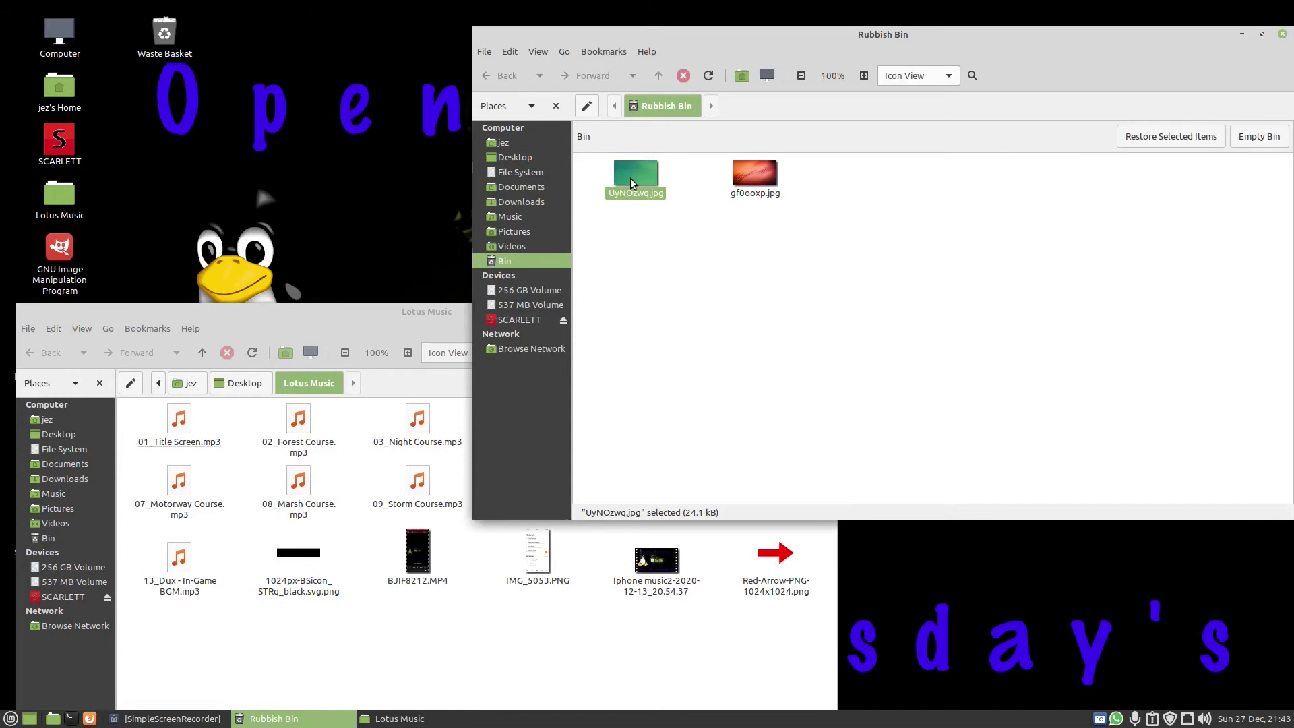
{"action": "key", "text": "ctrl+a"}
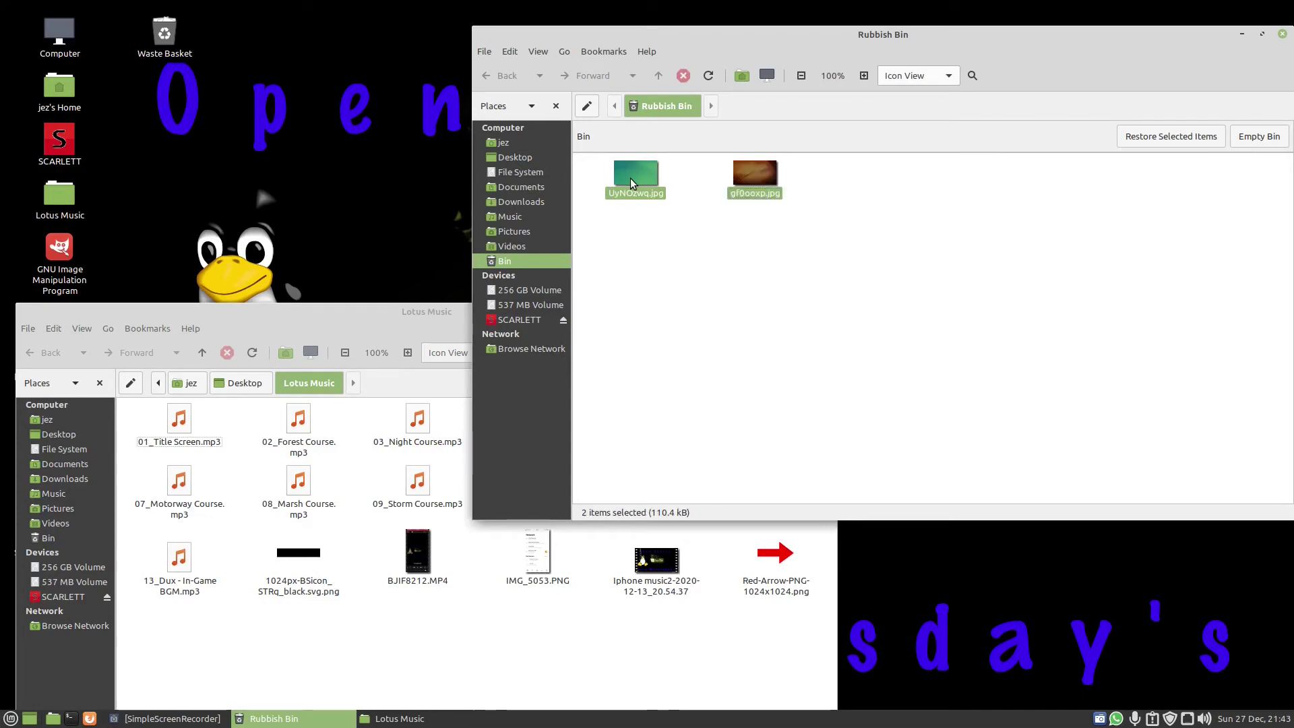
{"action": "left_click", "coordinate": [1180, 138]}
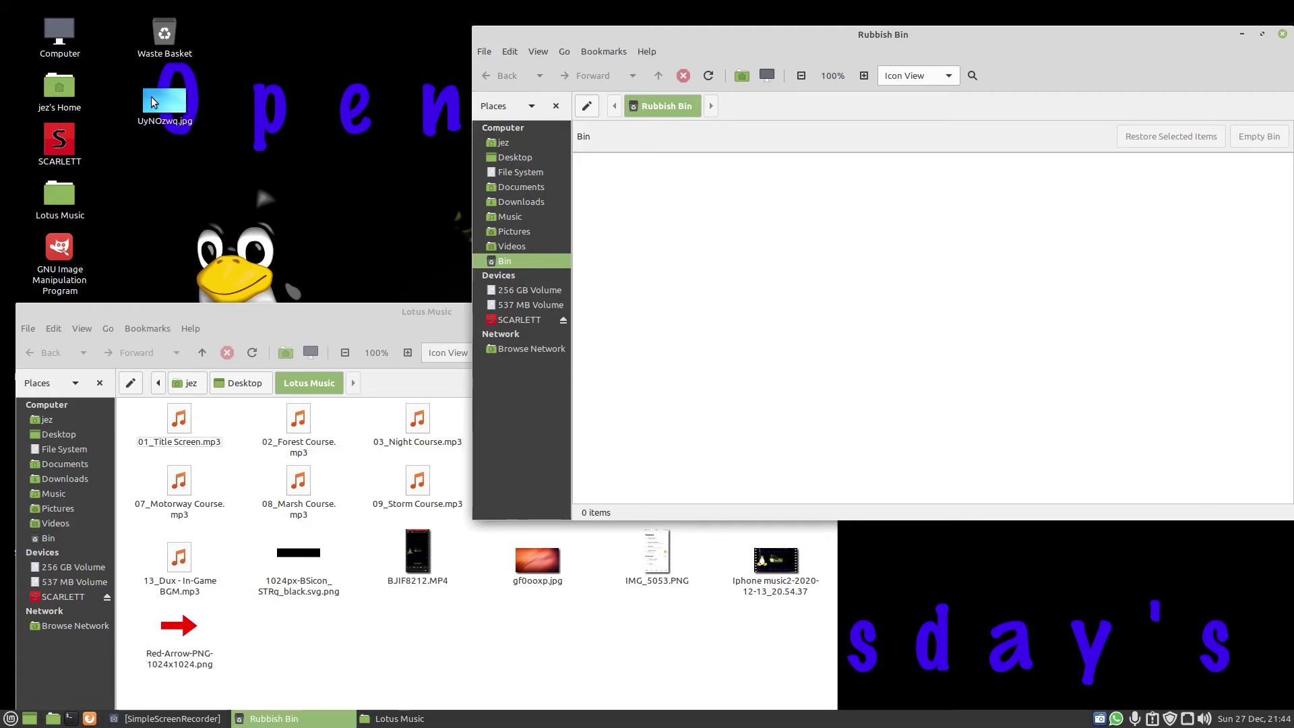
Move UyNOzwq.jpg from the desktop into Lotus Music and close the Rubbish Bin window.
{"action": "left_click_drag", "start_coordinate": [151, 96], "coordinate": [258, 636]}
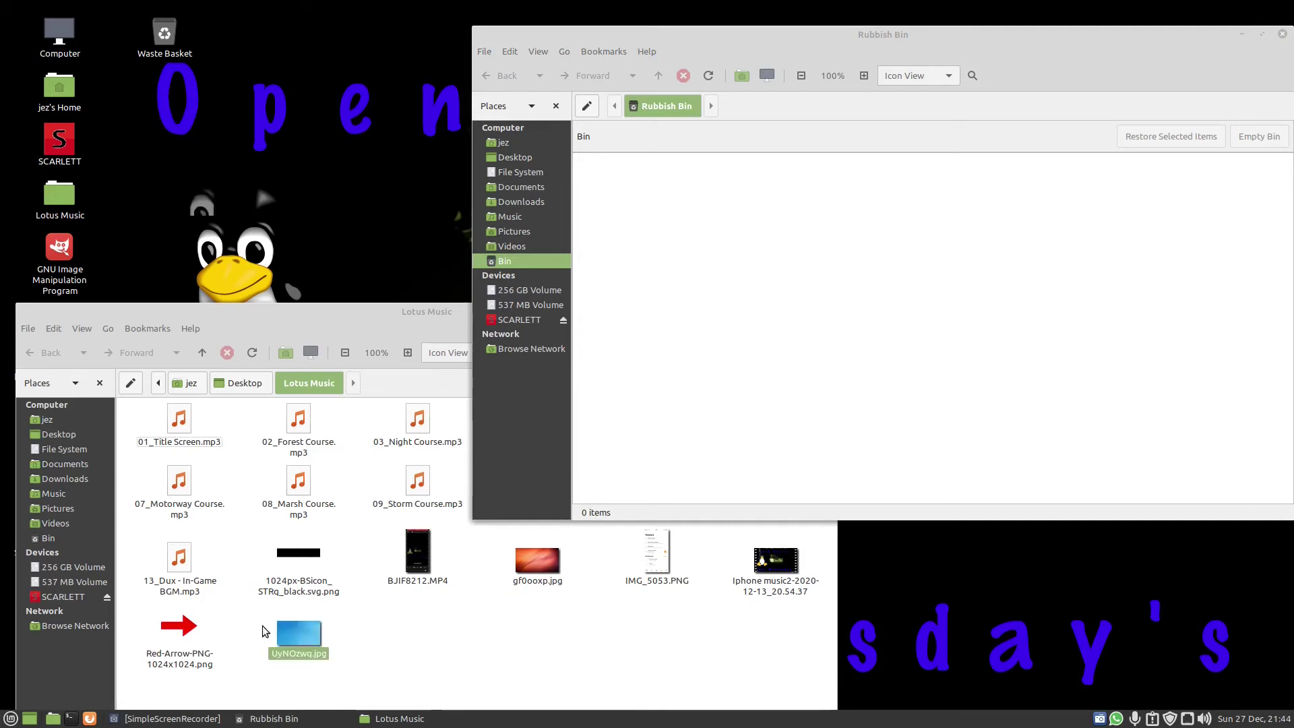
{"action": "left_click", "coordinate": [1279, 31]}
{"action": "left_click_drag", "start_coordinate": [368, 314], "coordinate": [641, 46]}
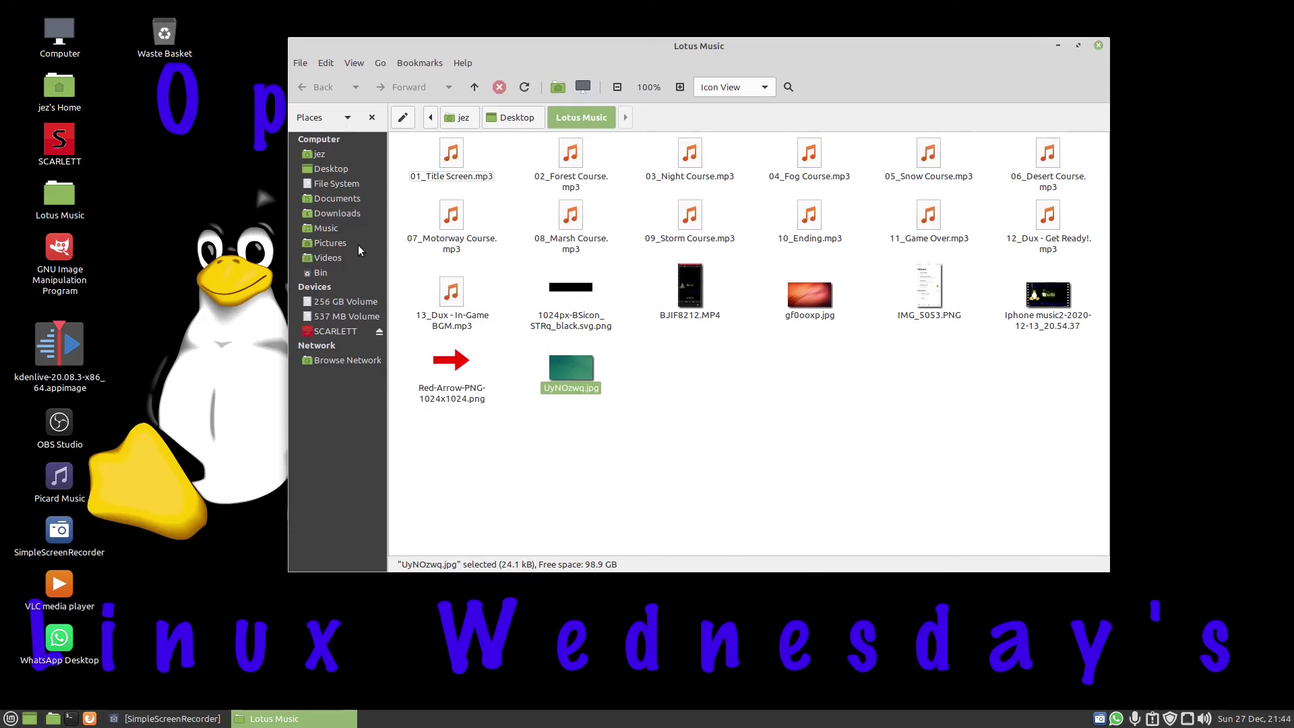
Reopen Desktop Settings through Control Center and toggle the Rubbish Bin icon off and back on.
{"action": "left_click", "coordinate": [8, 718]}
{"action": "left_click", "coordinate": [61, 608]}
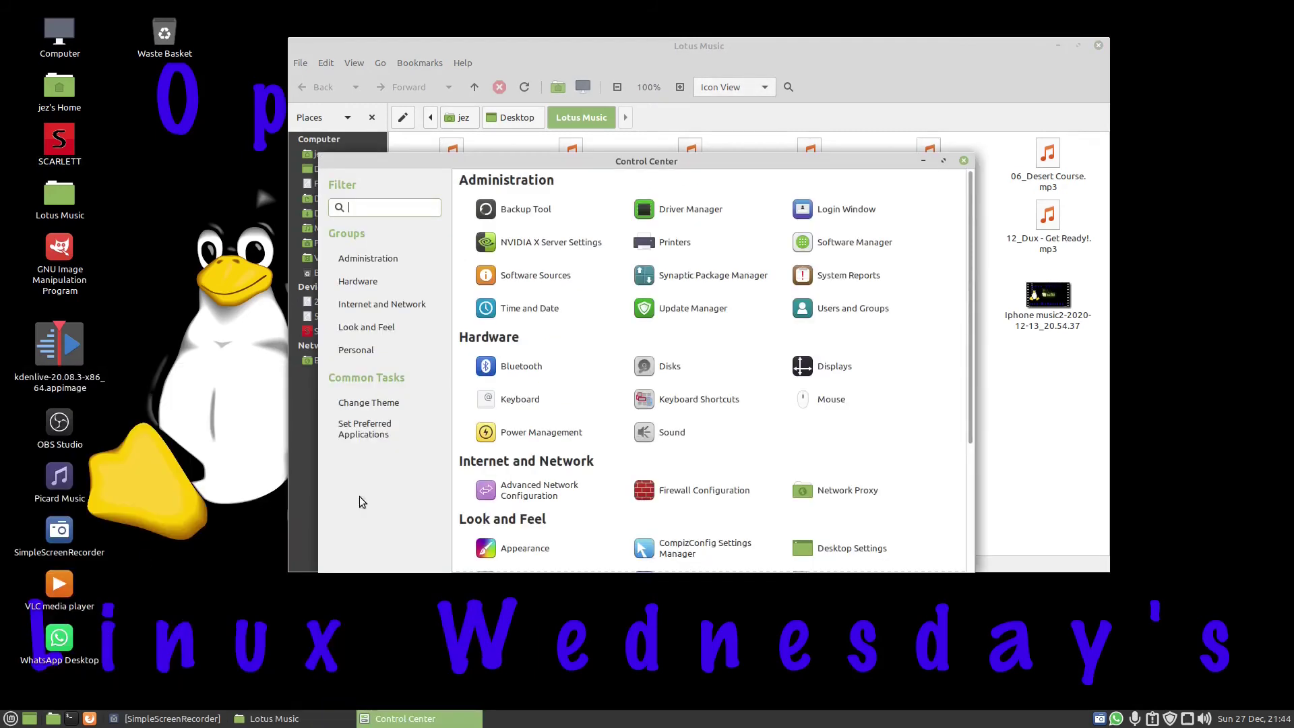
{"action": "left_click", "coordinate": [363, 330]}
{"action": "left_click", "coordinate": [875, 367]}
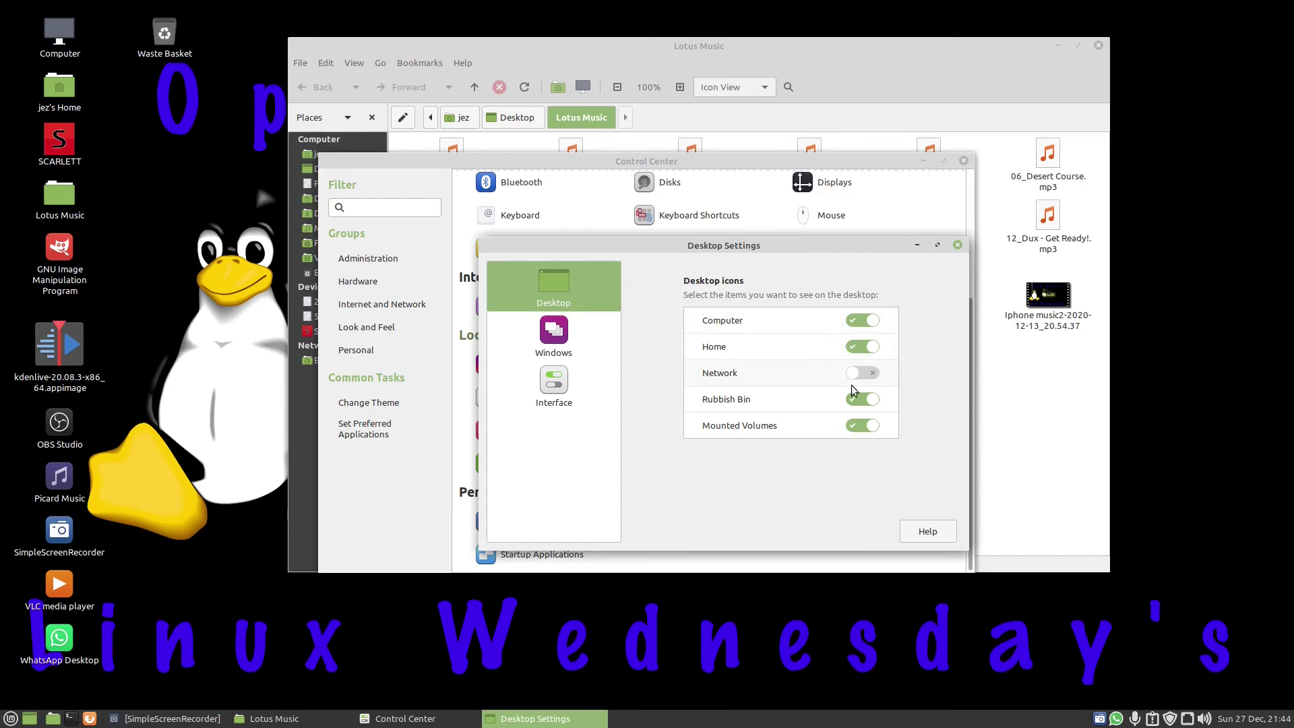
{"action": "left_click", "coordinate": [860, 402]}
{"action": "left_click", "coordinate": [870, 401]}
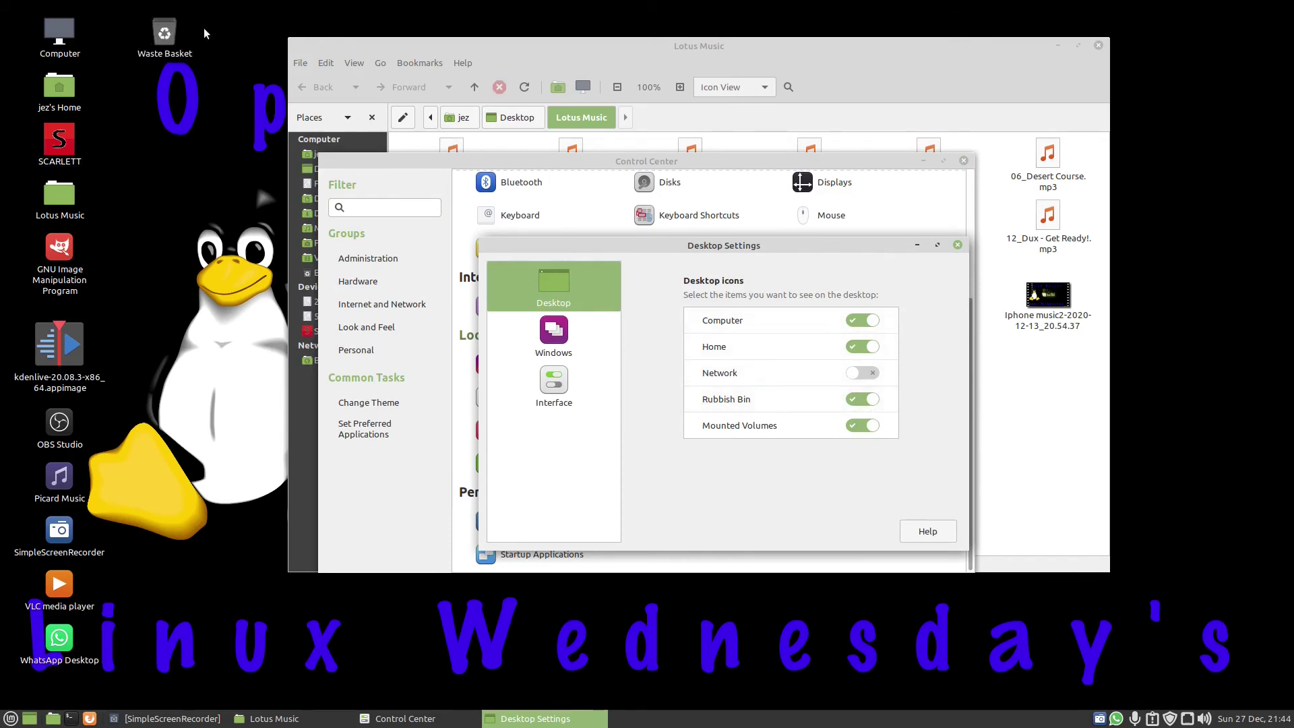